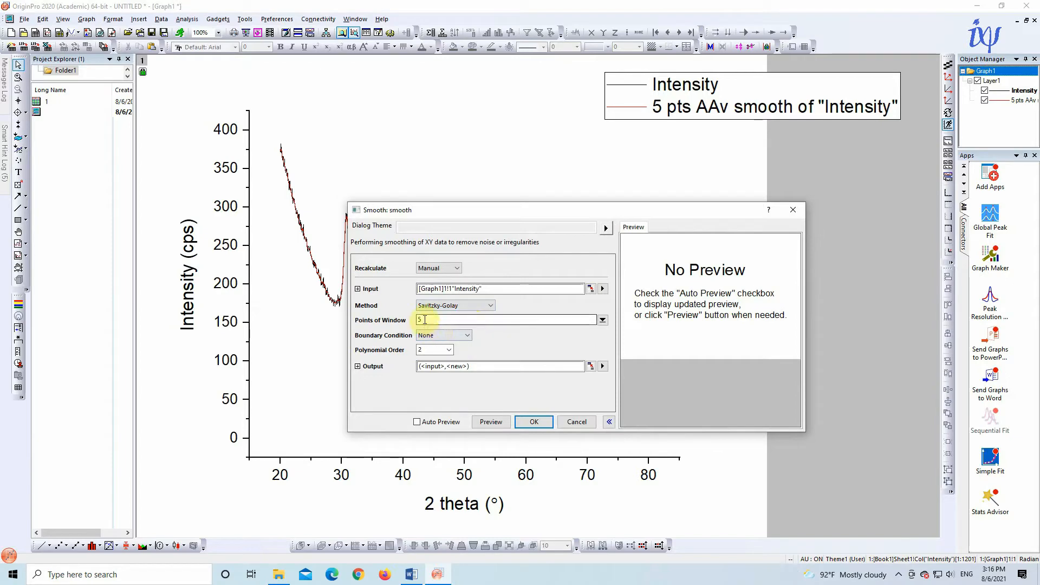
Step: Apply the 5-point Savitzky-Golay smooth to the Intensity curve, and smooth it again with a 5-point Percentile Filter
{"action": "left_click", "coordinate": [537, 423]}
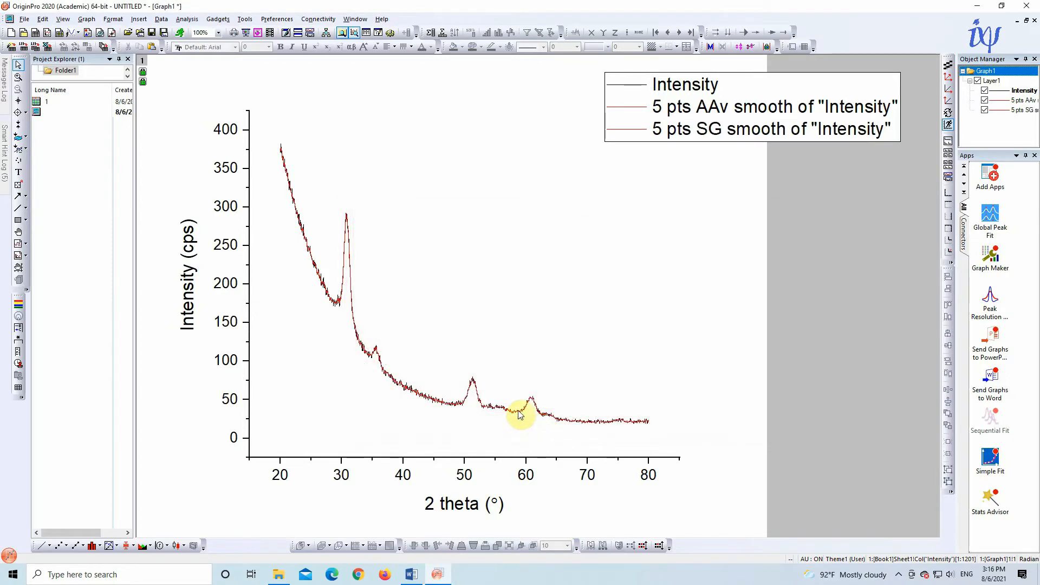
{"action": "left_click", "coordinate": [187, 20]}
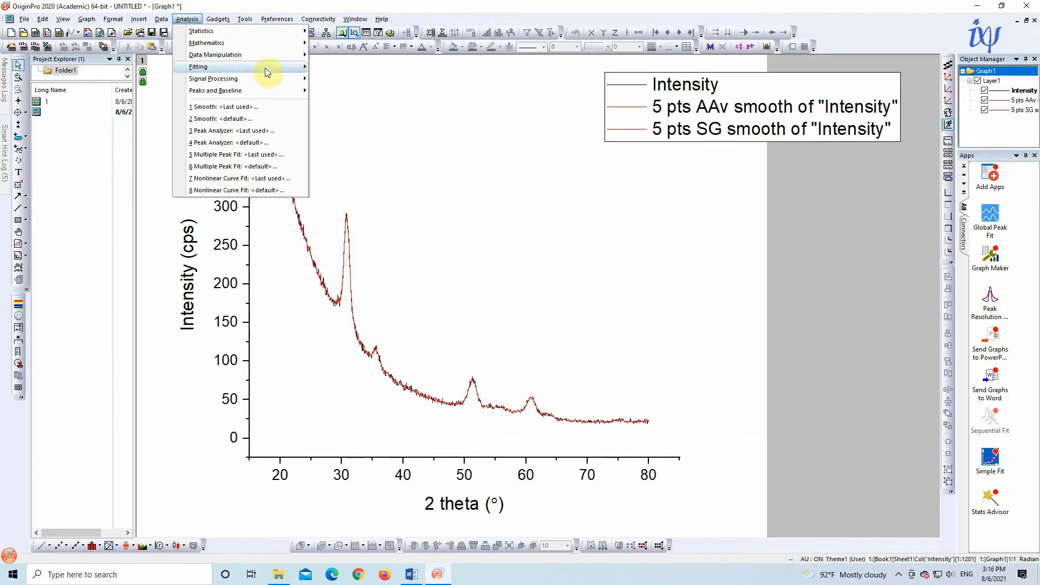
{"action": "mouse_move", "coordinate": [273, 79]}
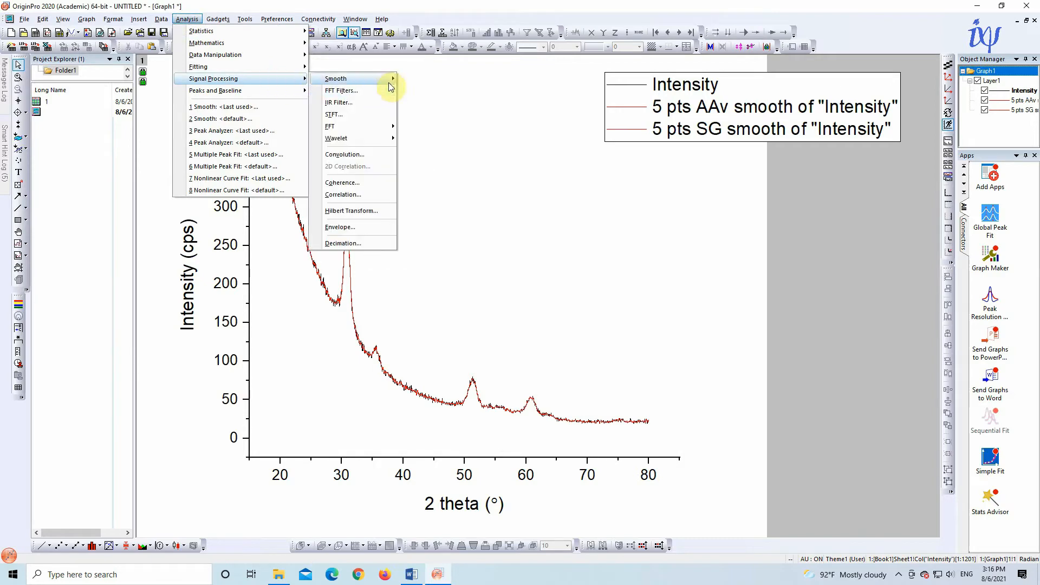
{"action": "mouse_move", "coordinate": [388, 87]}
{"action": "left_click", "coordinate": [451, 96]}
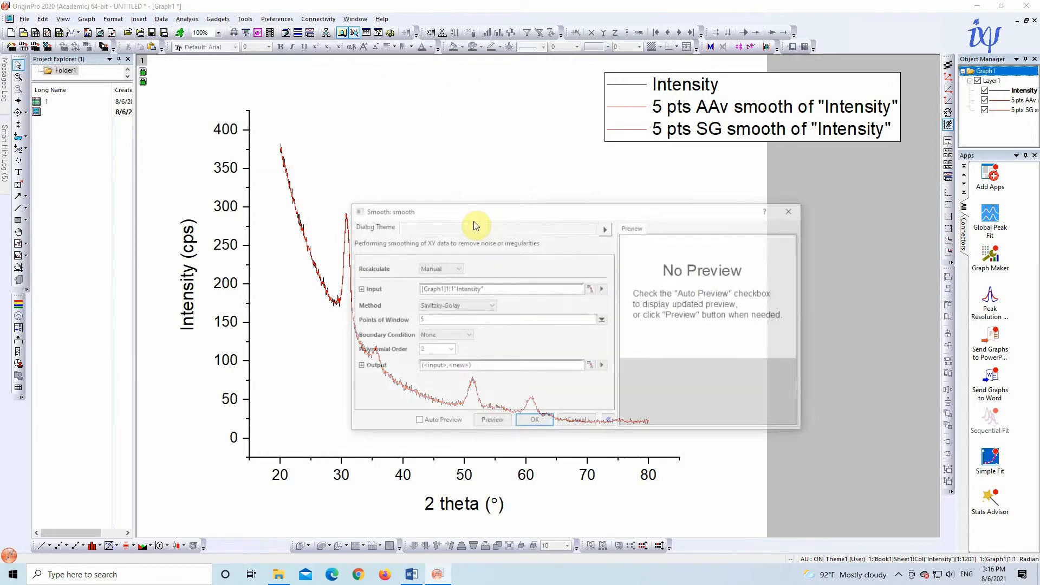
{"action": "left_click", "coordinate": [491, 306]}
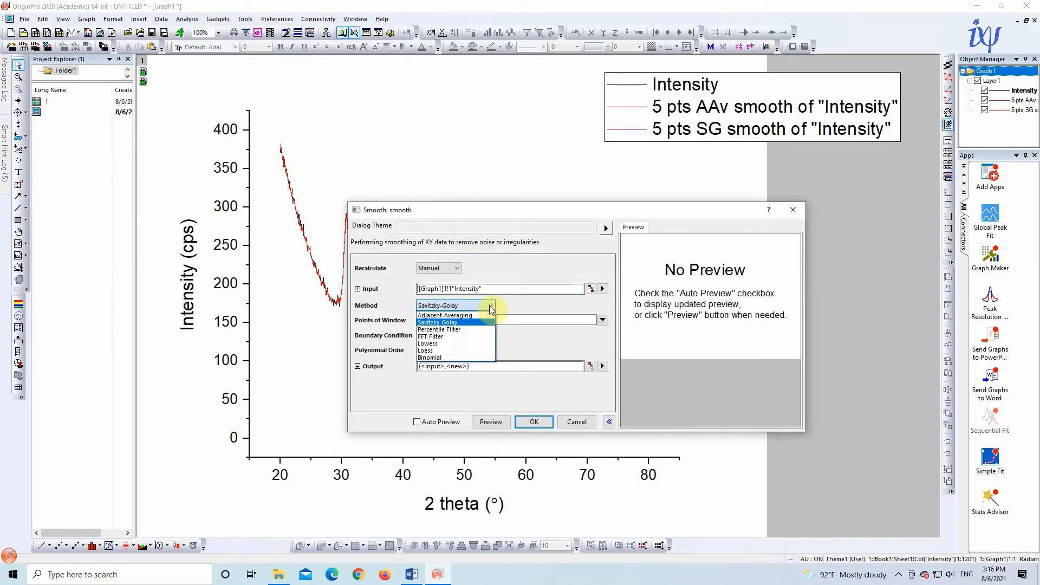
{"action": "left_click", "coordinate": [474, 329]}
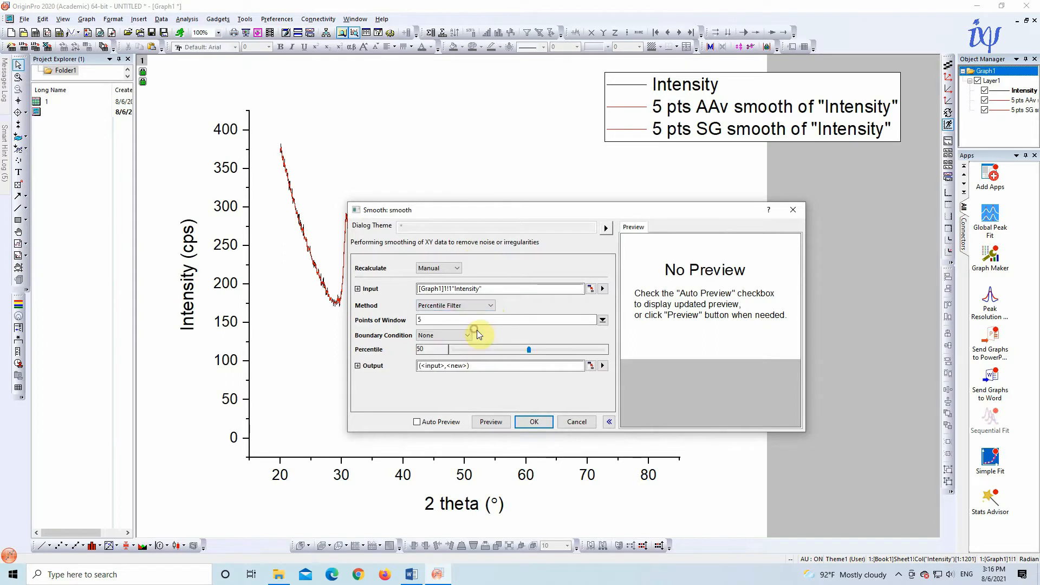
{"action": "left_click", "coordinate": [529, 425]}
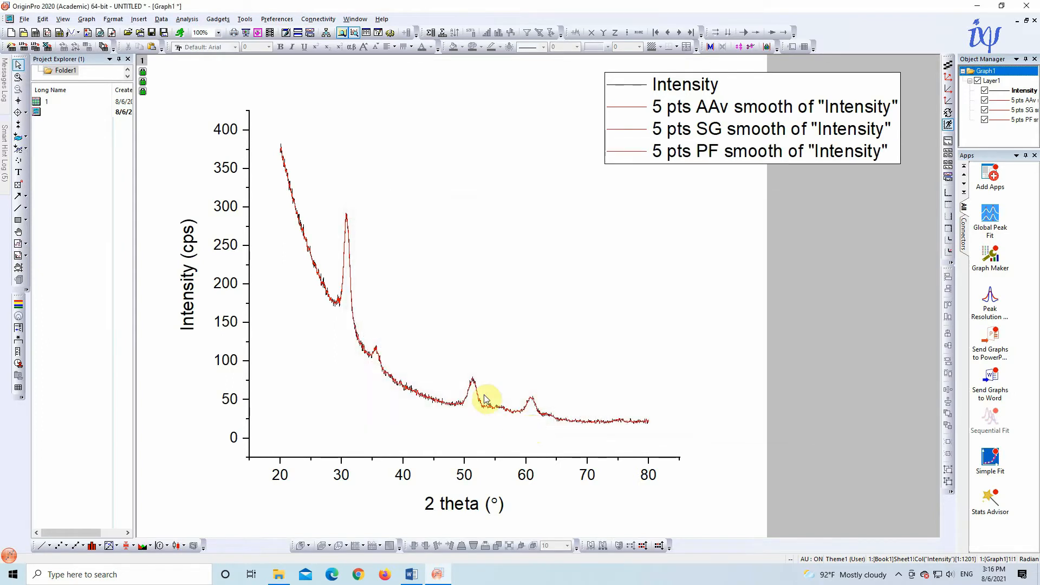
Step: Smooth the Intensity curve with the FFT Filter method using 5 points of window
{"action": "left_click", "coordinate": [192, 22]}
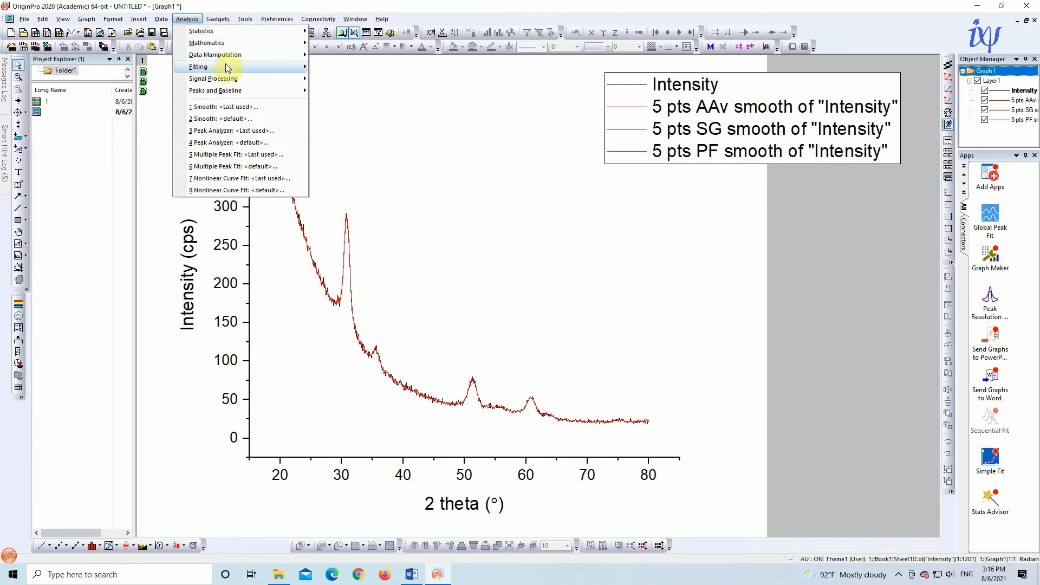
{"action": "mouse_move", "coordinate": [229, 66]}
{"action": "mouse_move", "coordinate": [265, 79]}
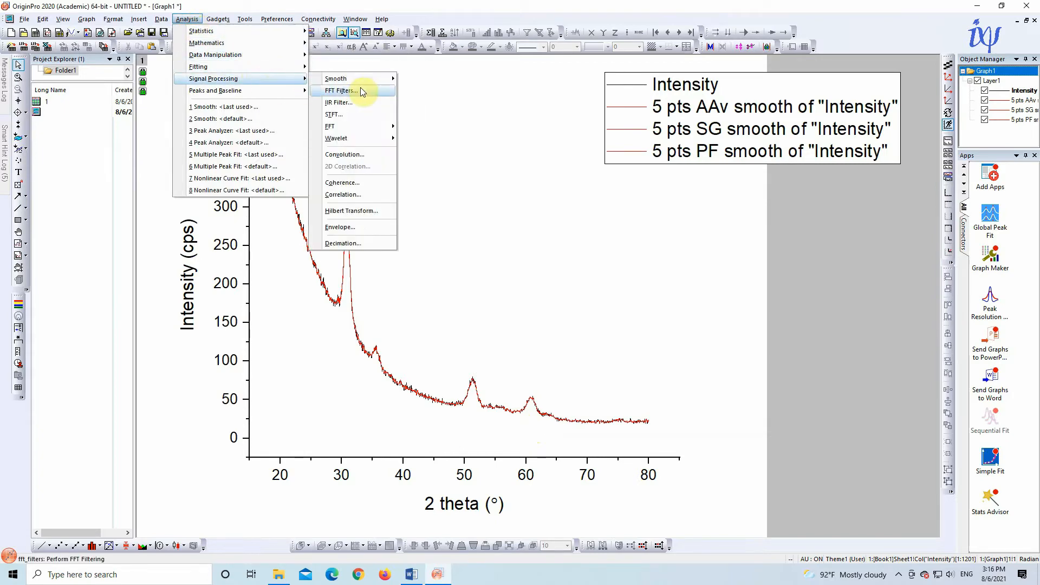
{"action": "mouse_move", "coordinate": [378, 81]}
{"action": "left_click", "coordinate": [453, 95]}
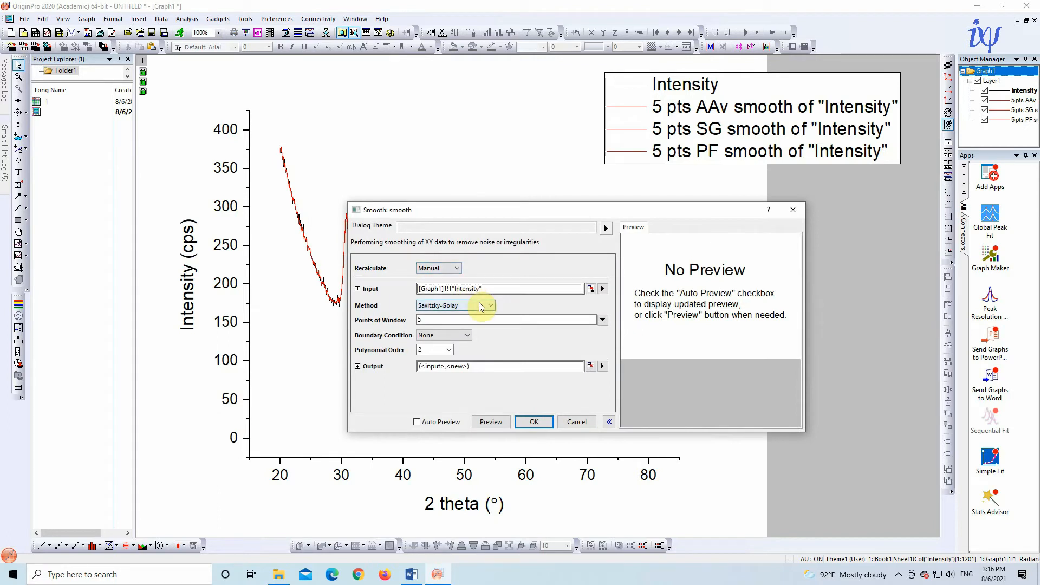
{"action": "left_click", "coordinate": [482, 307]}
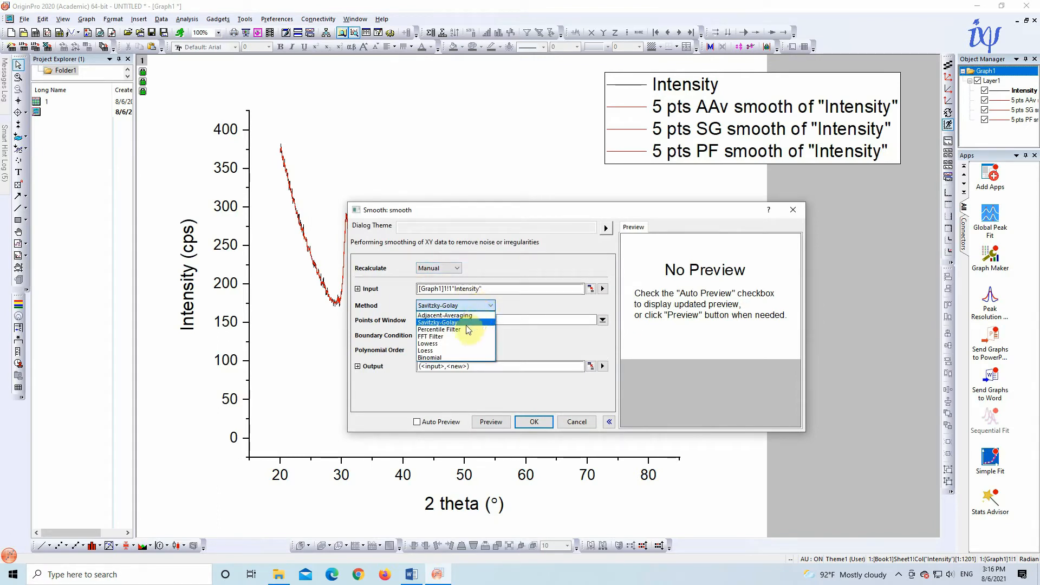
{"action": "left_click", "coordinate": [463, 336]}
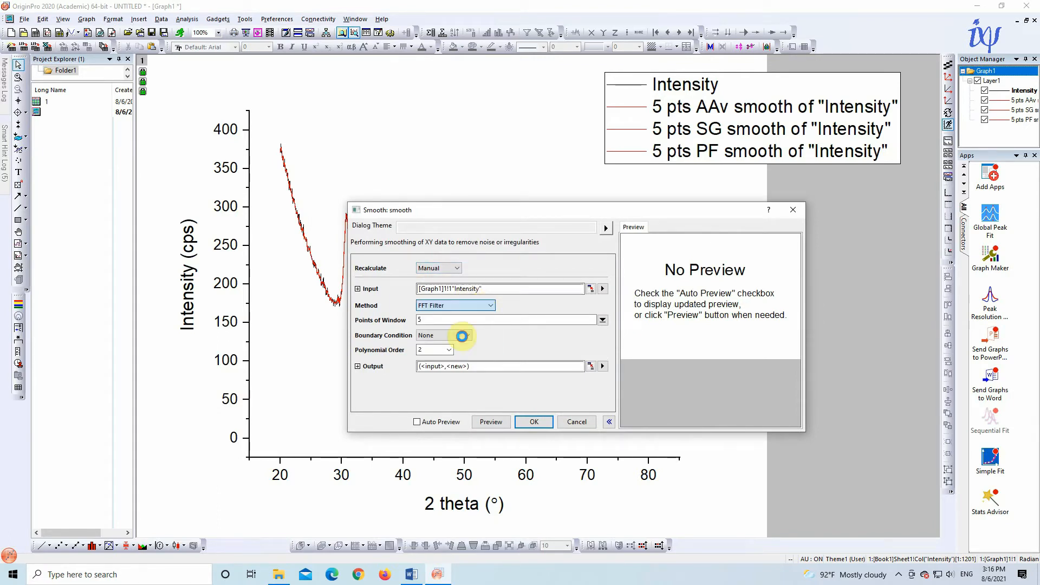
{"action": "left_click", "coordinate": [535, 425]}
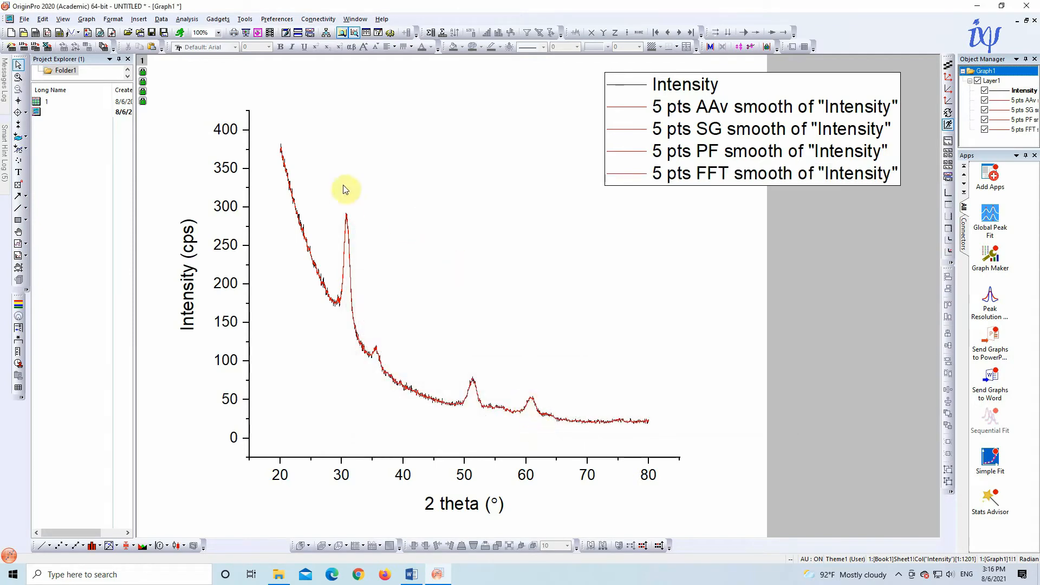
Step: Smooth the Intensity curve with the Binomial method, keeping the automatic sampling interval and order
{"action": "left_click", "coordinate": [186, 20]}
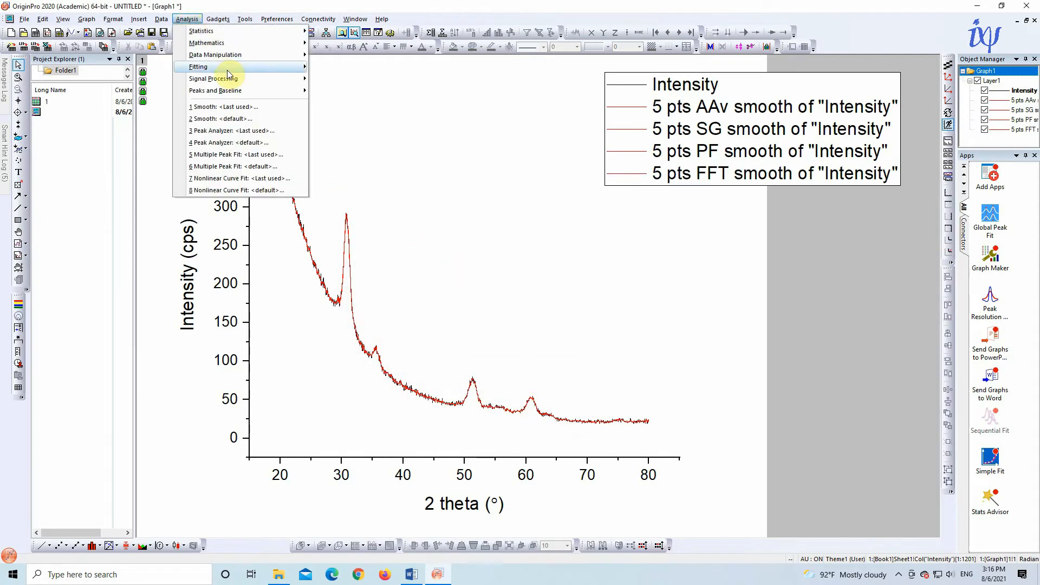
{"action": "mouse_move", "coordinate": [233, 68]}
{"action": "mouse_move", "coordinate": [270, 79]}
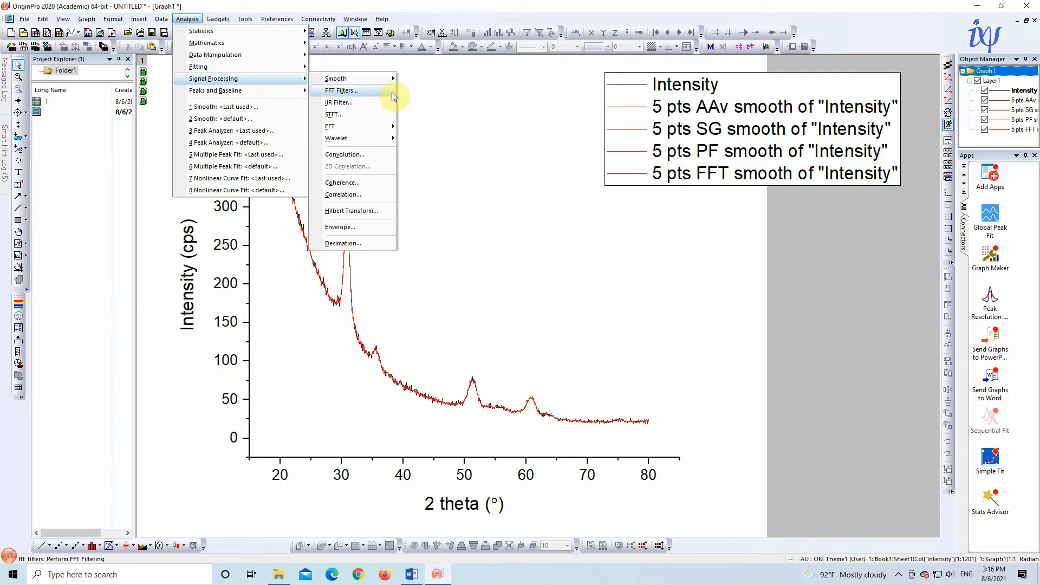
{"action": "mouse_move", "coordinate": [393, 77]}
{"action": "left_click", "coordinate": [436, 96]}
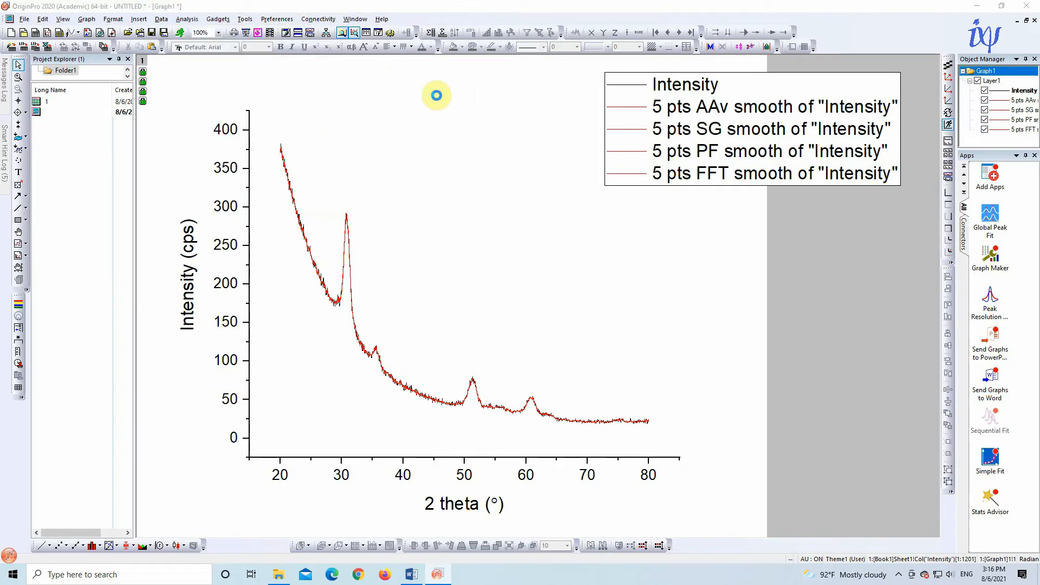
{"action": "left_click", "coordinate": [491, 308]}
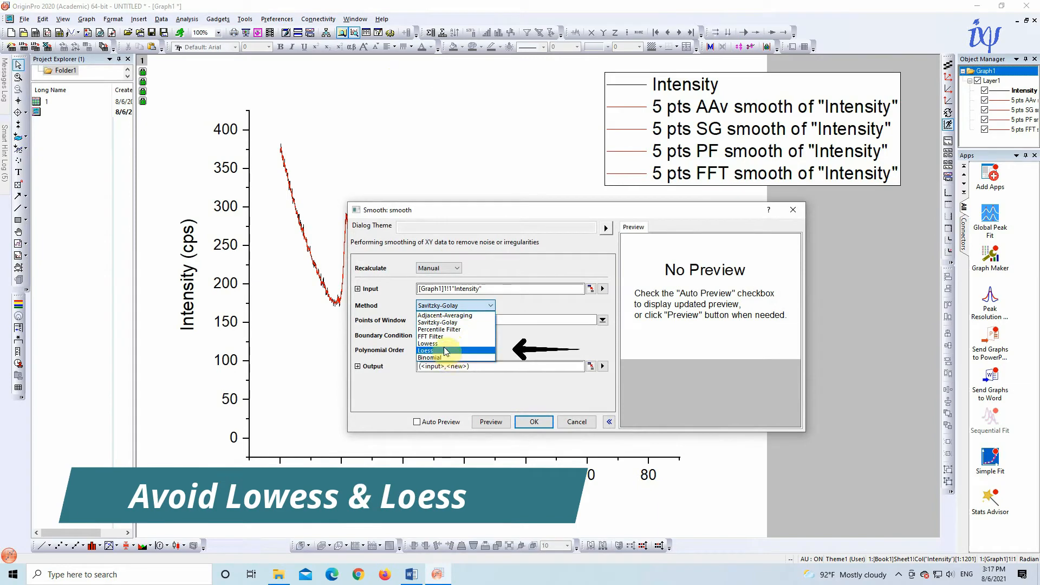
{"action": "left_click", "coordinate": [437, 358]}
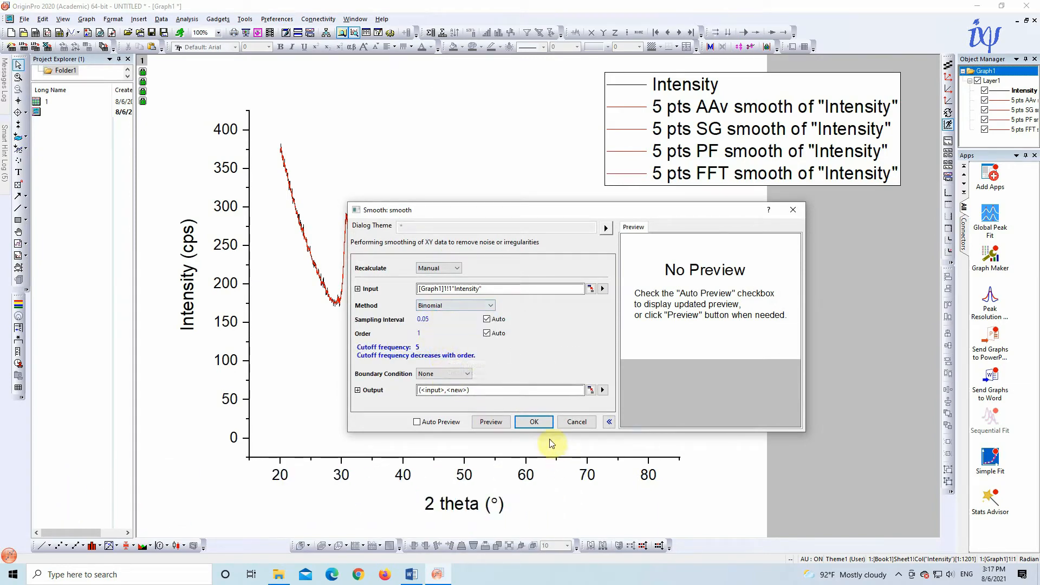
{"action": "left_click", "coordinate": [541, 421]}
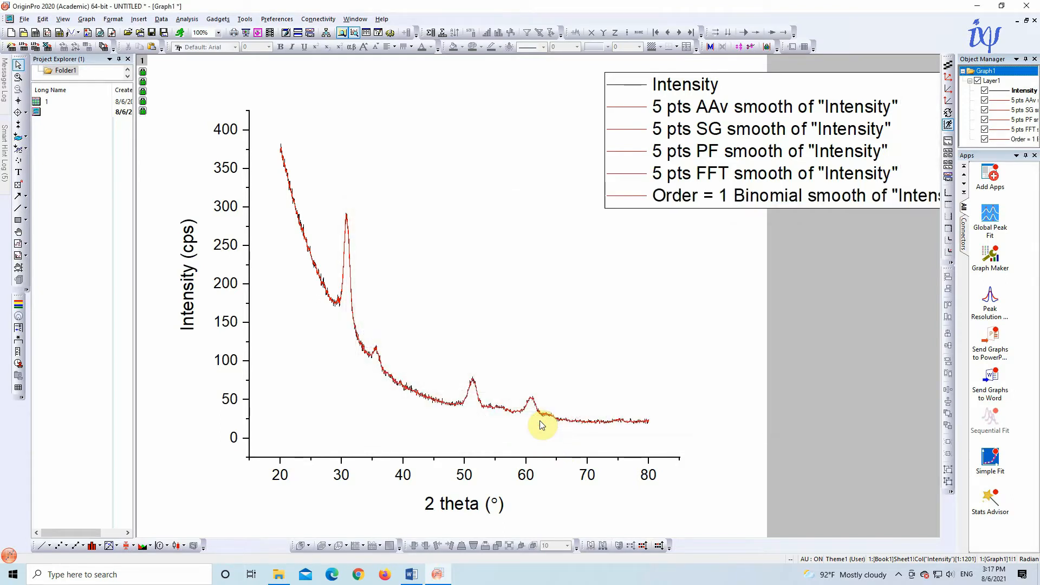
Step: Copy the 2 theta and Intensity columns from the Book1 worksheet into columns A and B of a new workbook
{"action": "left_click", "coordinate": [61, 101]}
{"action": "double_click", "coordinate": [62, 101]}
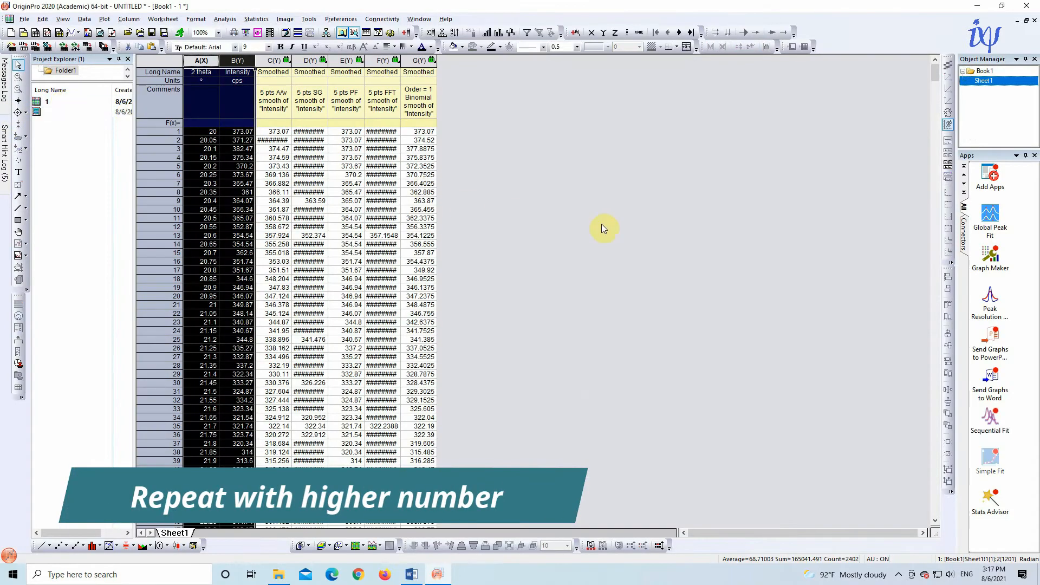
{"action": "left_click", "coordinate": [602, 227]}
{"action": "left_click", "coordinate": [208, 61]}
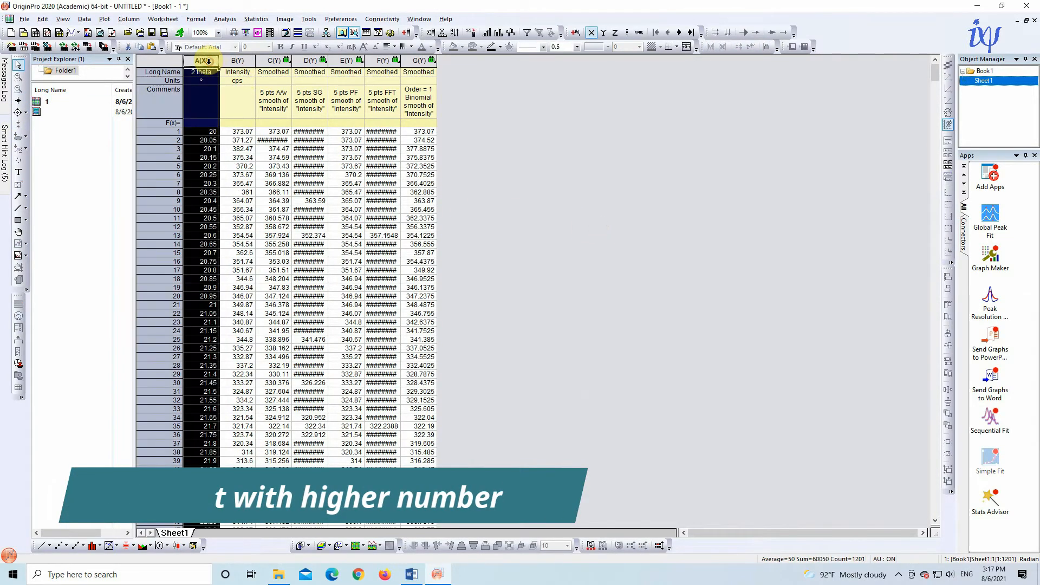
{"action": "left_click", "coordinate": [237, 61], "text": "shift"}
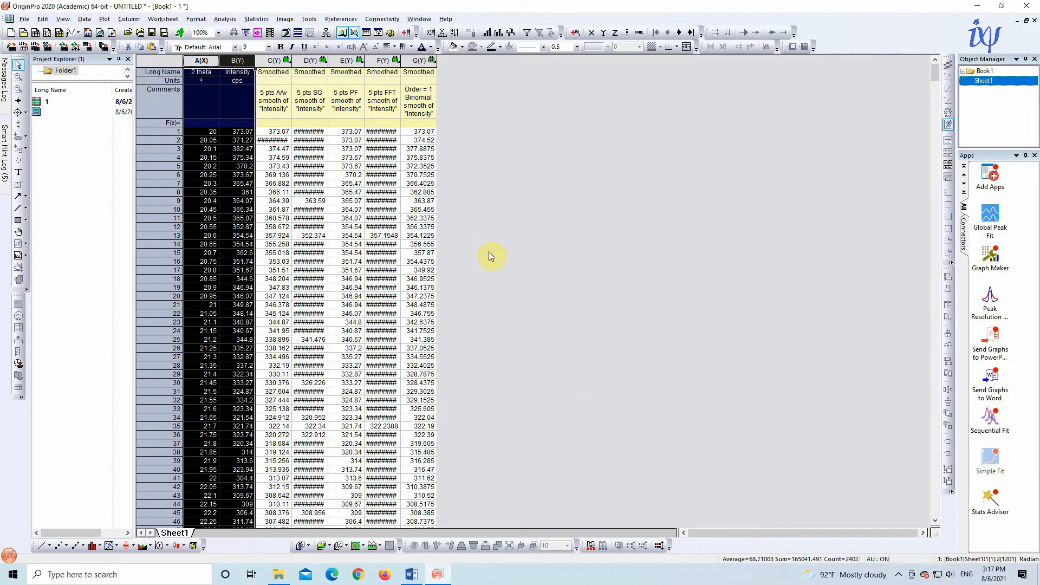
{"action": "left_click", "coordinate": [36, 34]}
{"action": "left_click_drag", "start_coordinate": [202, 62], "coordinate": [231, 61]}
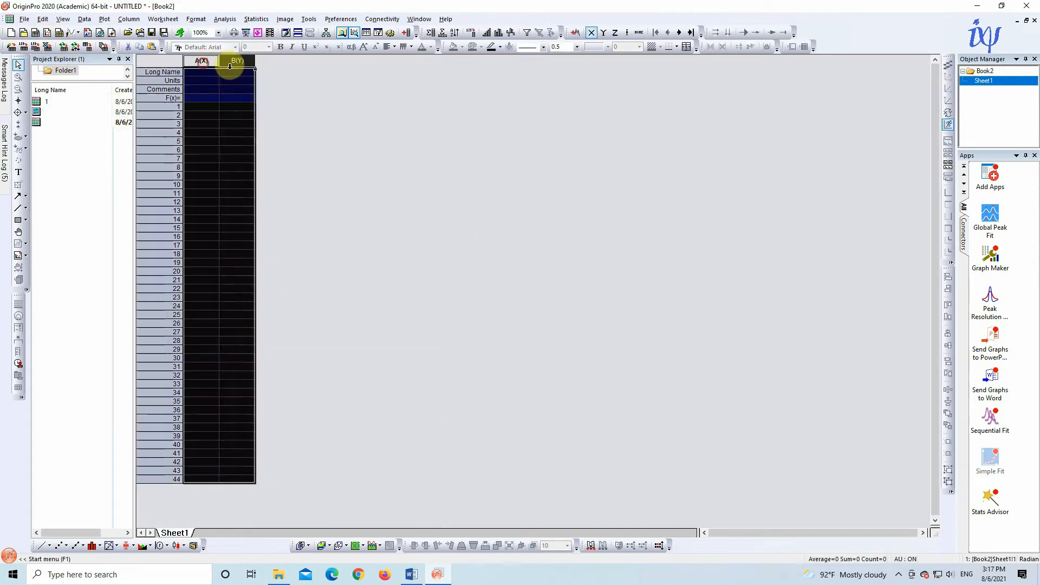
{"action": "key", "text": "ctrl+v"}
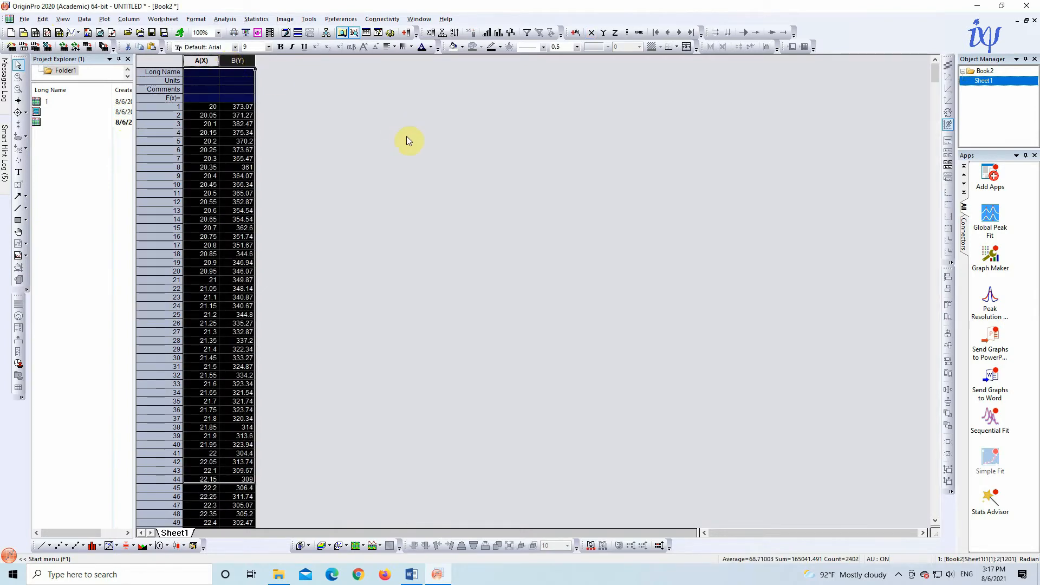
Step: Plot columns A and B of the new workbook as a line graph
{"action": "left_click", "coordinate": [407, 136]}
{"action": "left_click_drag", "start_coordinate": [198, 63], "coordinate": [230, 61]}
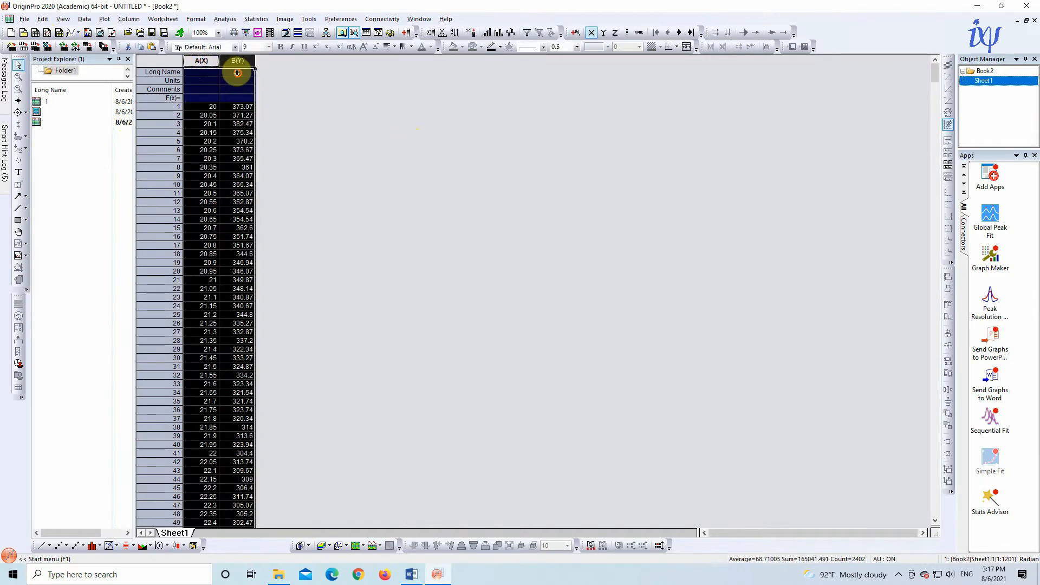
{"action": "left_click", "coordinate": [42, 550]}
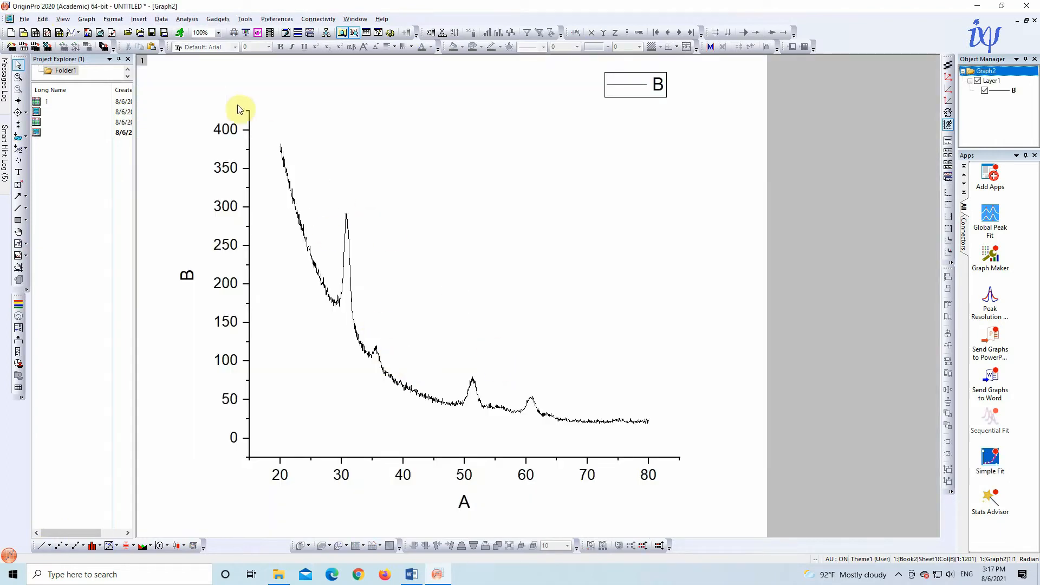
Step: Smooth curve B in the new graph with the Adjacent-Averaging method using 7 points of window
{"action": "left_click", "coordinate": [187, 19]}
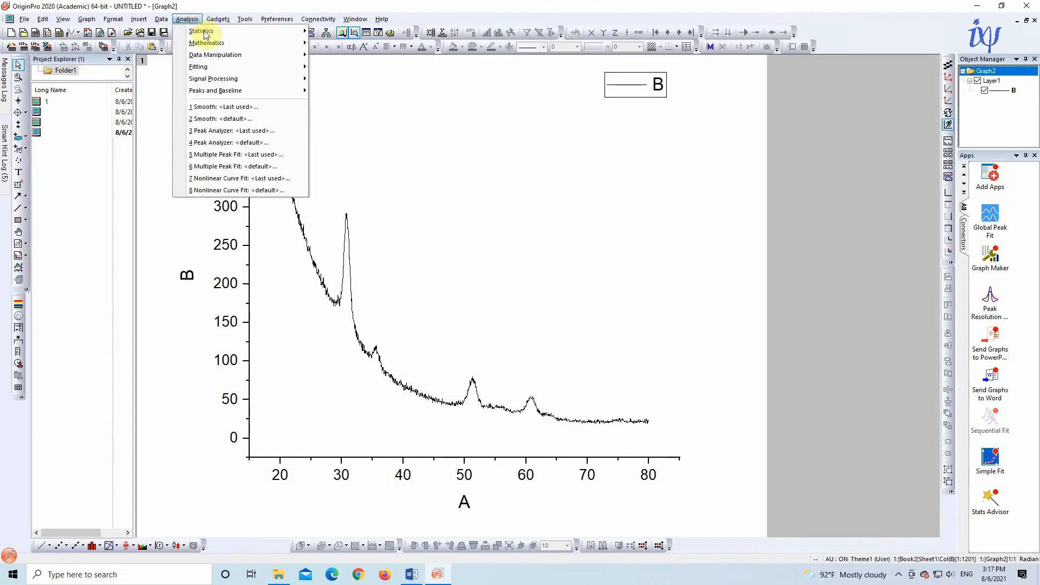
{"action": "mouse_move", "coordinate": [273, 80]}
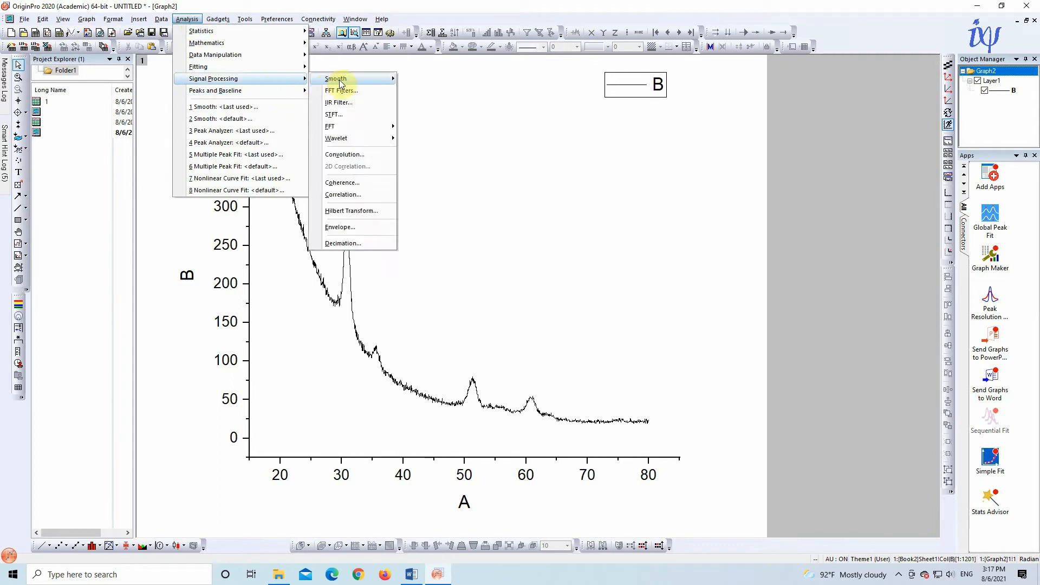
{"action": "mouse_move", "coordinate": [356, 80]}
{"action": "left_click", "coordinate": [438, 96]}
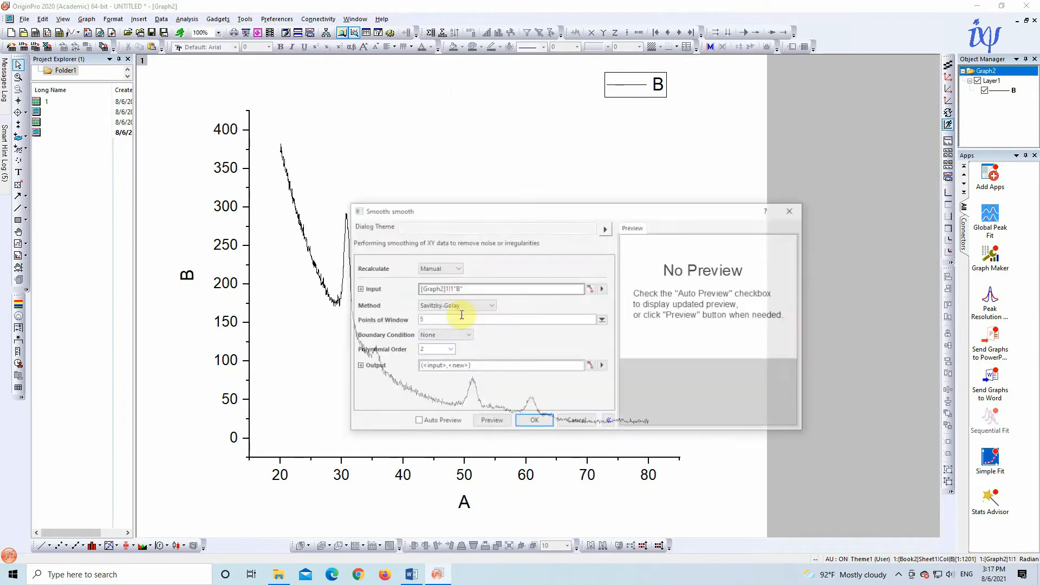
{"action": "left_click", "coordinate": [477, 305]}
{"action": "left_click", "coordinate": [474, 311]}
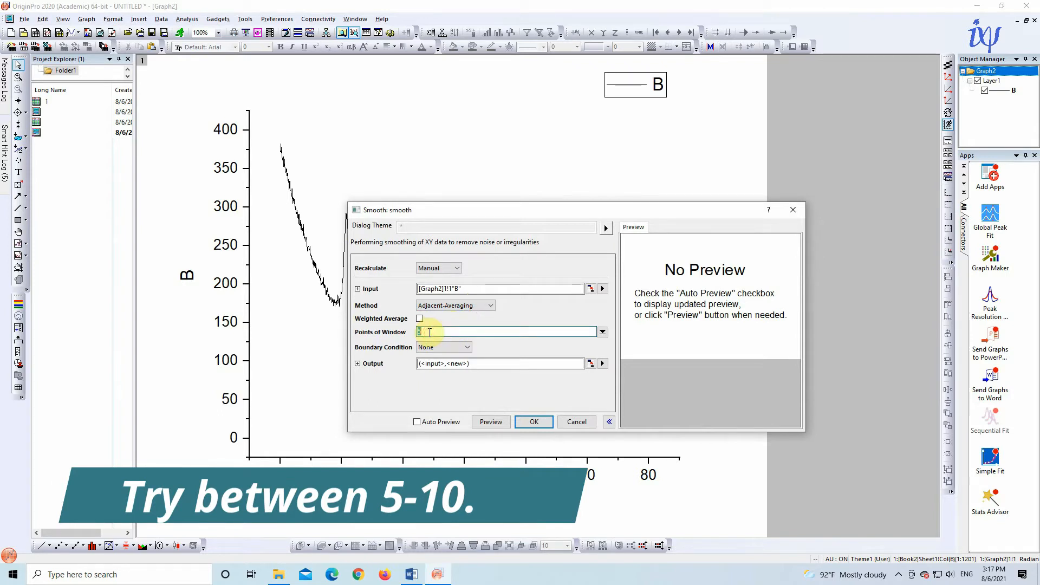
{"action": "type", "text": "7"}
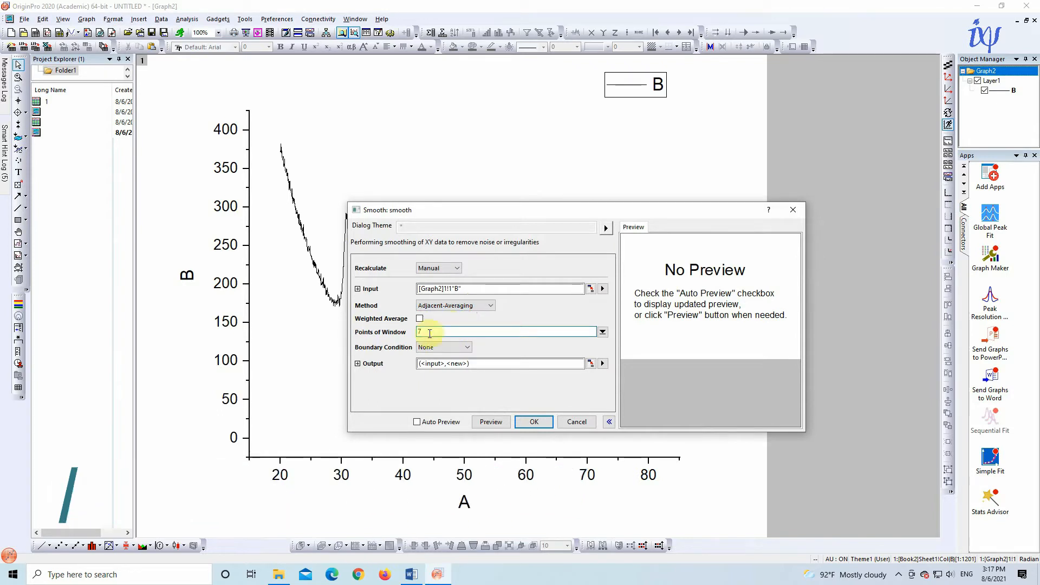
{"action": "left_click", "coordinate": [535, 422]}
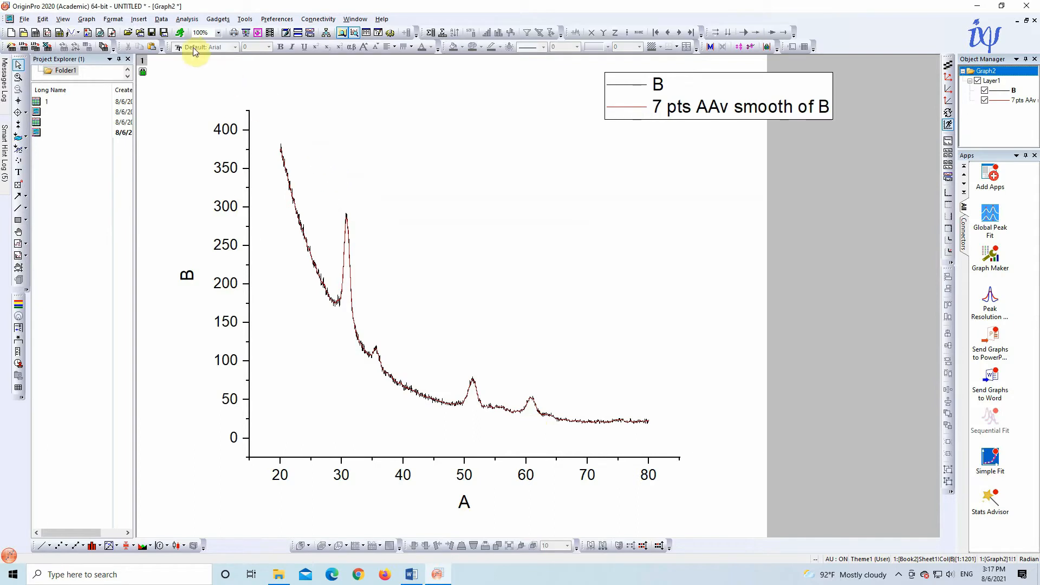
Step: Smooth curve B with the Savitzky-Golay method using 7 points of window
{"action": "left_click", "coordinate": [187, 19]}
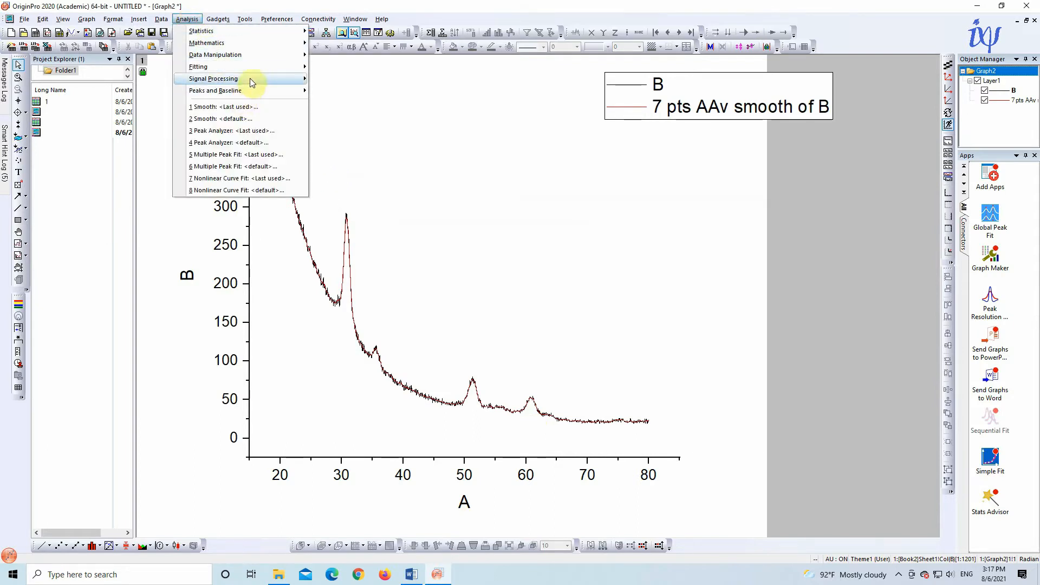
{"action": "mouse_move", "coordinate": [250, 81]}
{"action": "mouse_move", "coordinate": [369, 80]}
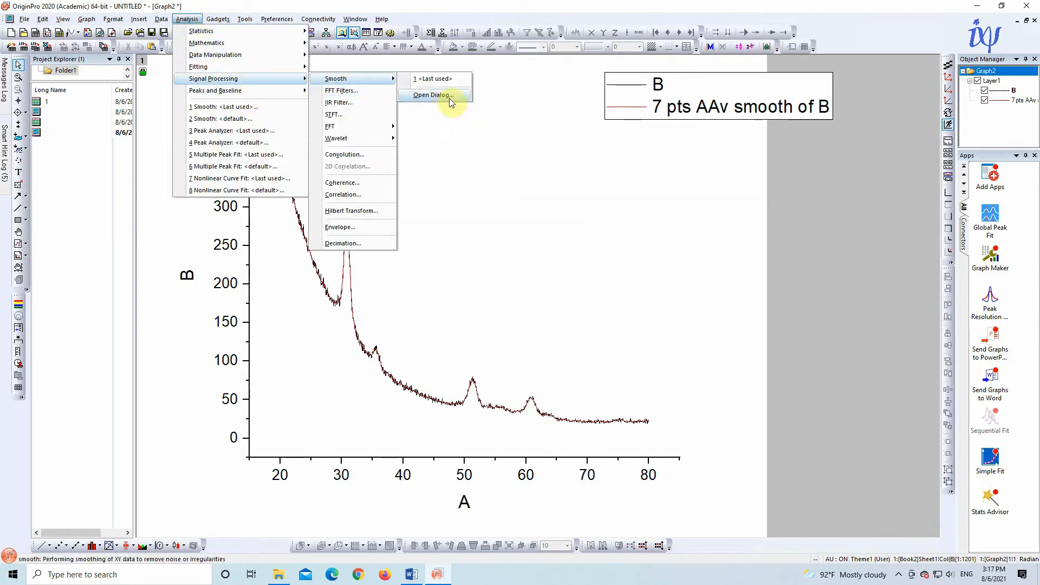
{"action": "left_click", "coordinate": [451, 98]}
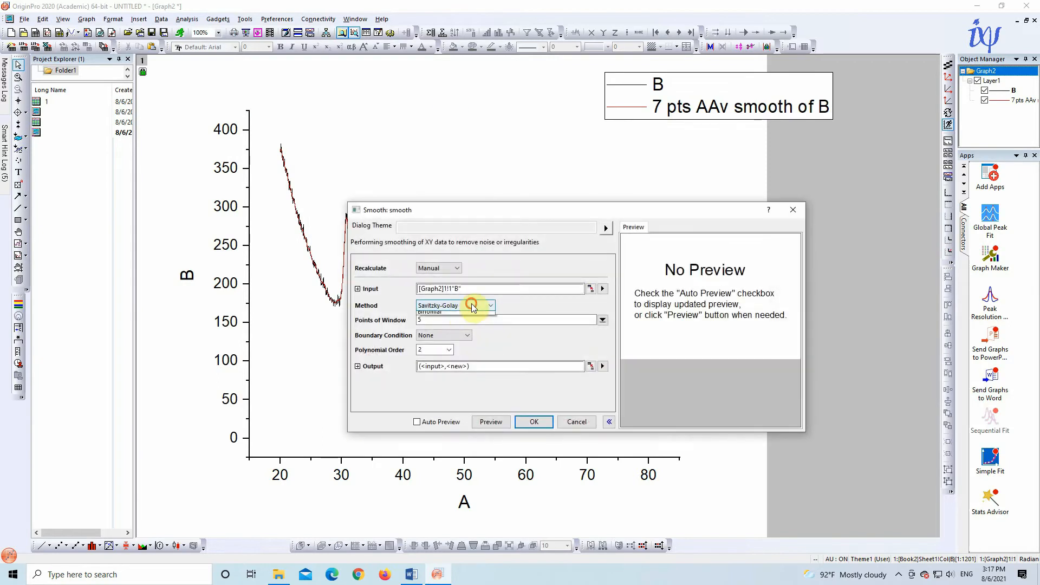
{"action": "left_click", "coordinate": [463, 321]}
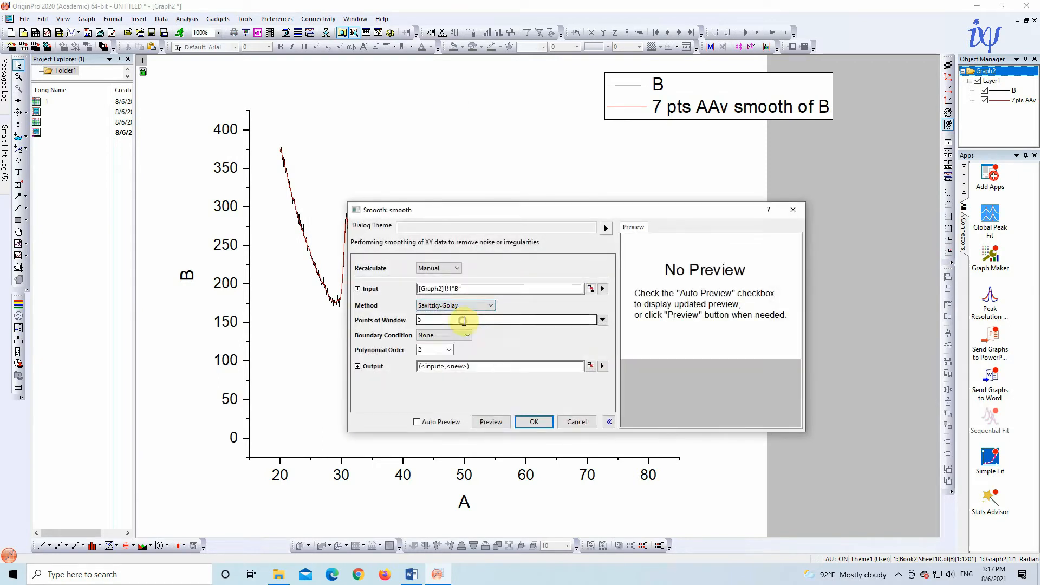
{"action": "double_click", "coordinate": [449, 321]}
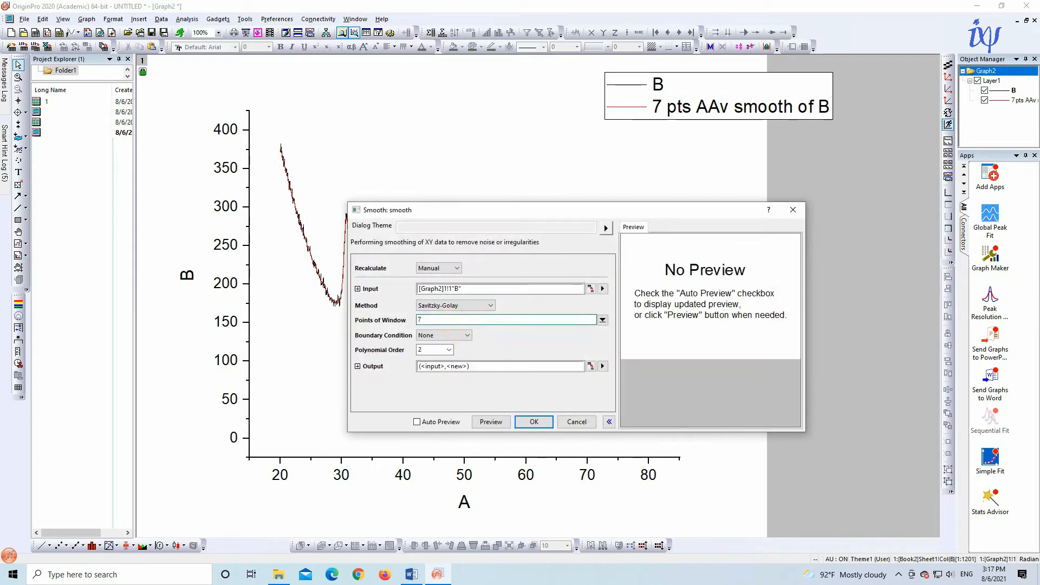
{"action": "left_click", "coordinate": [532, 422]}
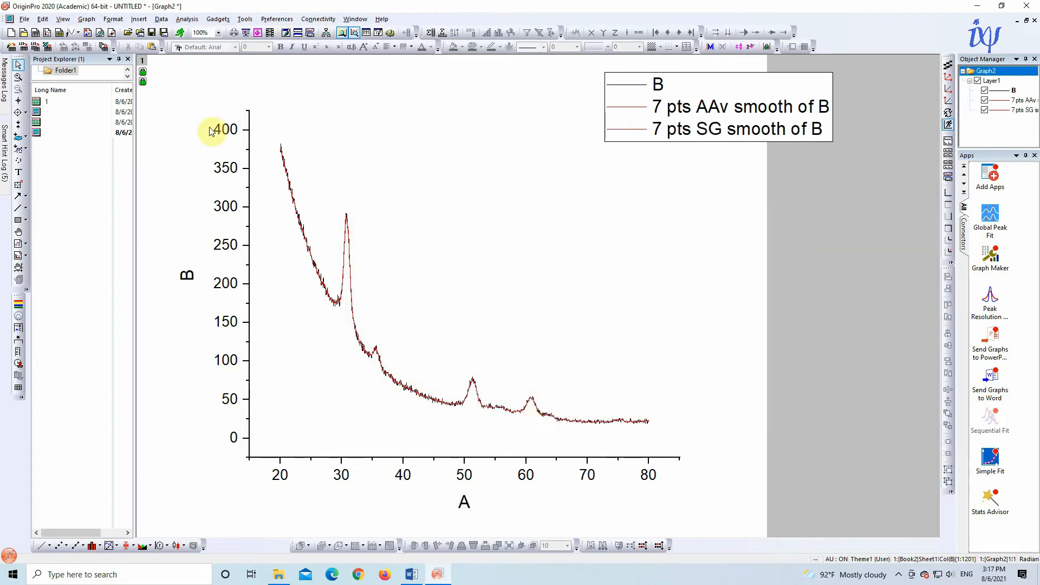
Step: Smooth curve B with the Percentile Filter method using 7 points of window
{"action": "left_click", "coordinate": [187, 19]}
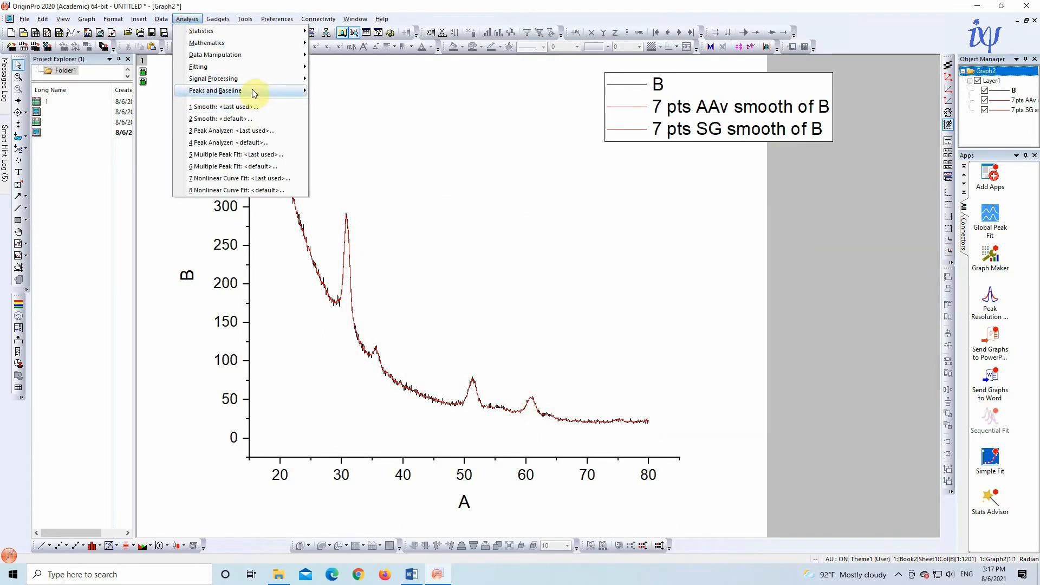
{"action": "mouse_move", "coordinate": [258, 81]}
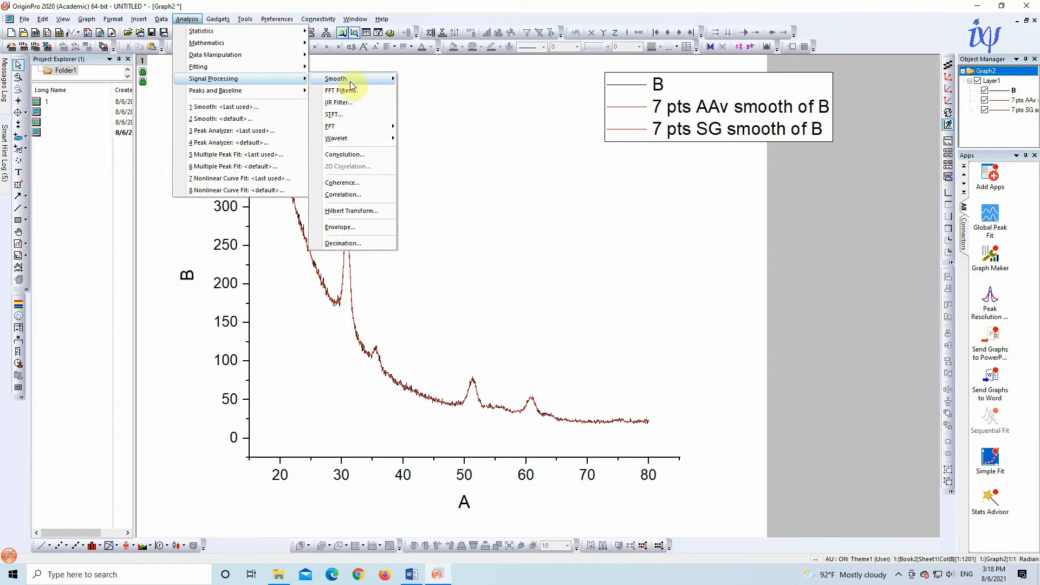
{"action": "mouse_move", "coordinate": [358, 82]}
{"action": "left_click", "coordinate": [449, 93]}
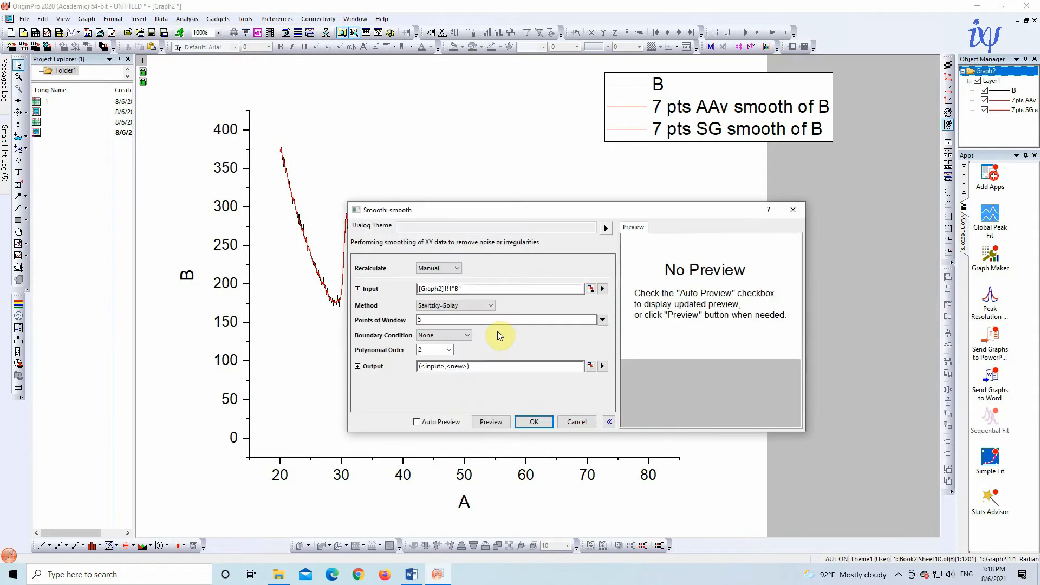
{"action": "left_click", "coordinate": [473, 305]}
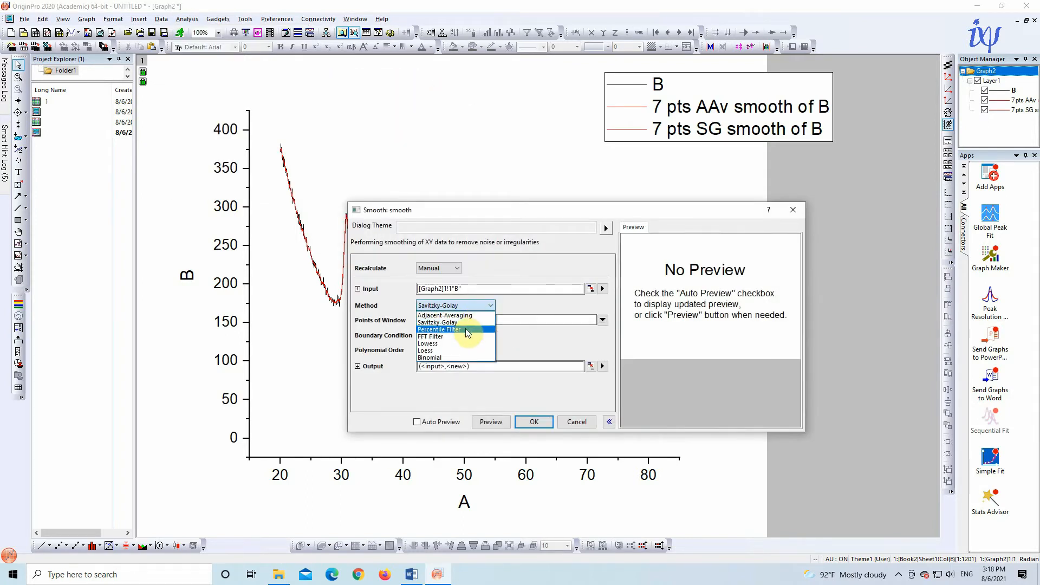
{"action": "left_click", "coordinate": [468, 330]}
{"action": "double_click", "coordinate": [439, 319]}
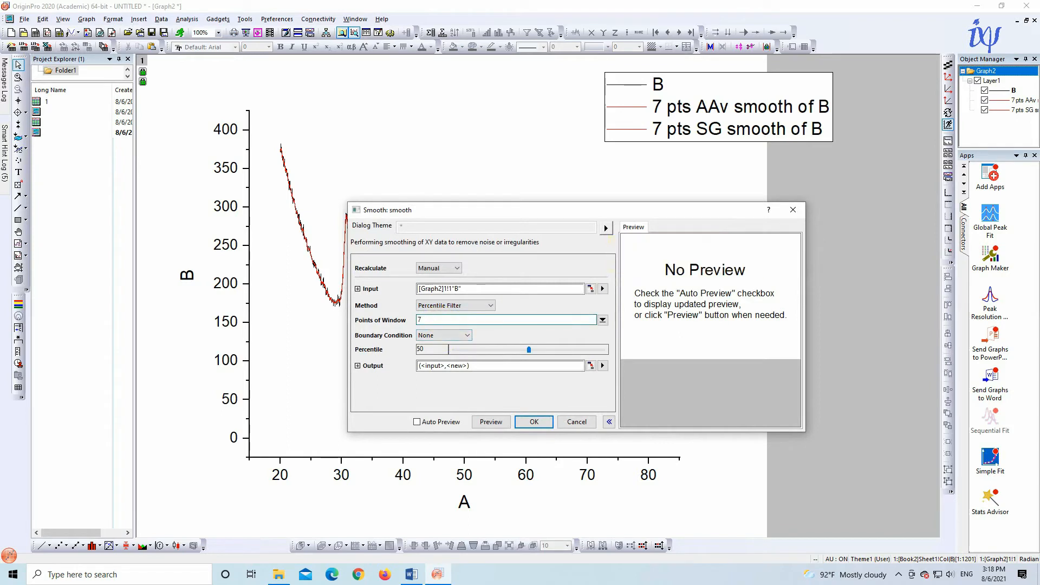
{"action": "type", "text": "7"}
{"action": "left_click", "coordinate": [533, 424]}
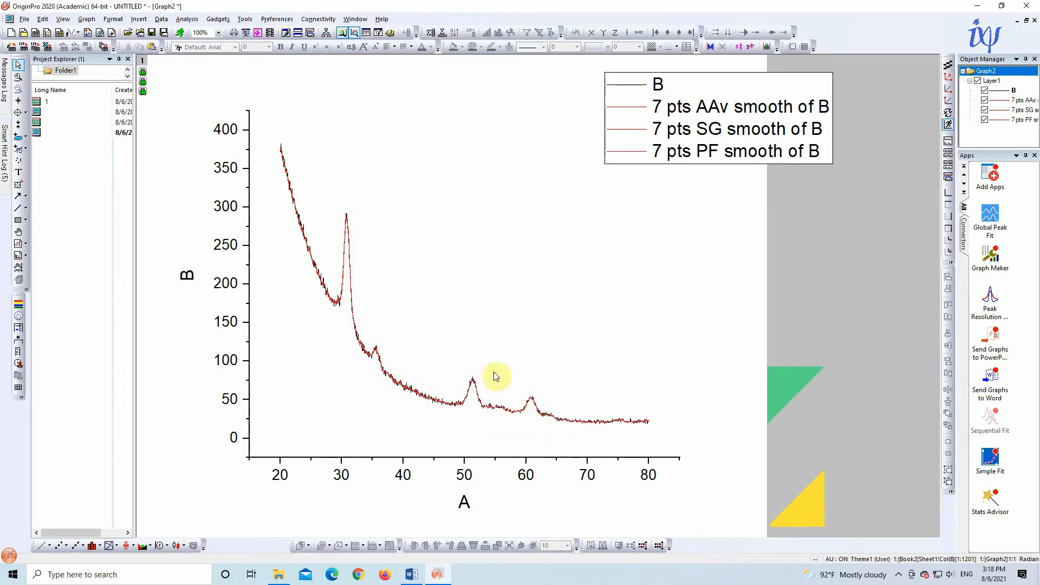
Step: Smooth curve B with the FFT Filter method using 7 points of window
{"action": "left_click", "coordinate": [187, 19]}
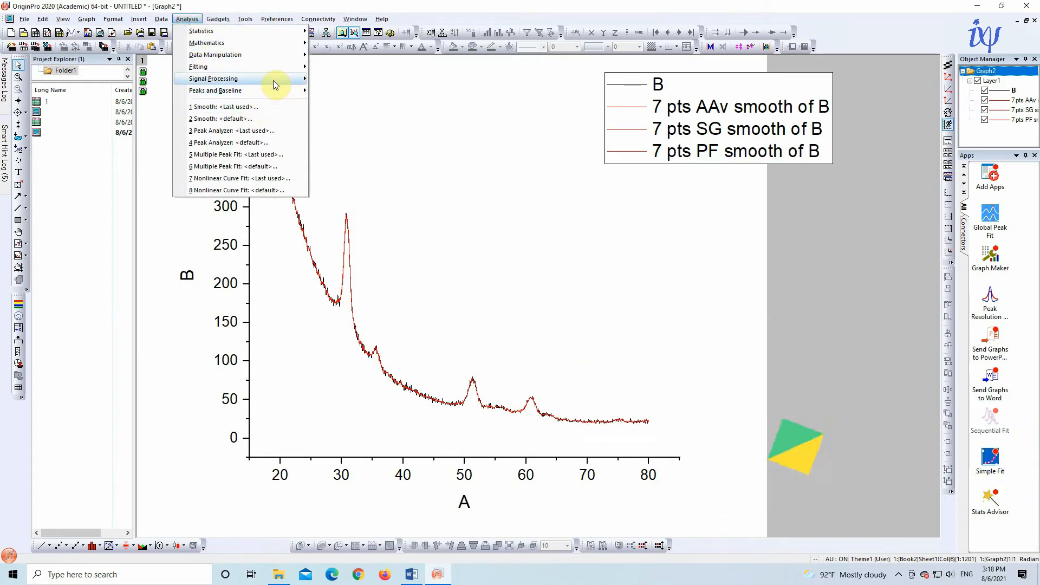
{"action": "mouse_move", "coordinate": [274, 80]}
{"action": "mouse_move", "coordinate": [347, 79]}
{"action": "left_click", "coordinate": [447, 96]}
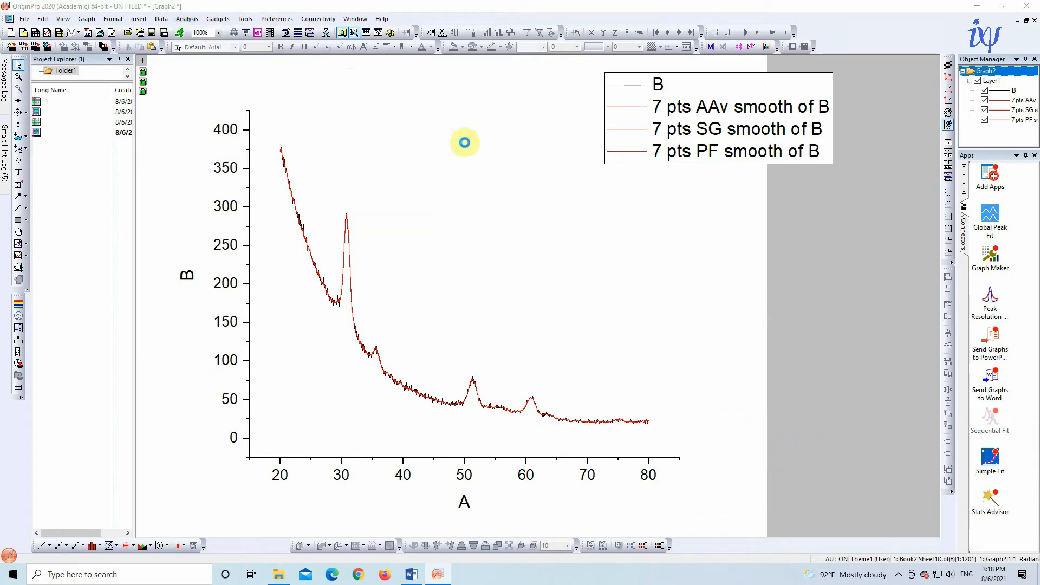
{"action": "left_click", "coordinate": [453, 306]}
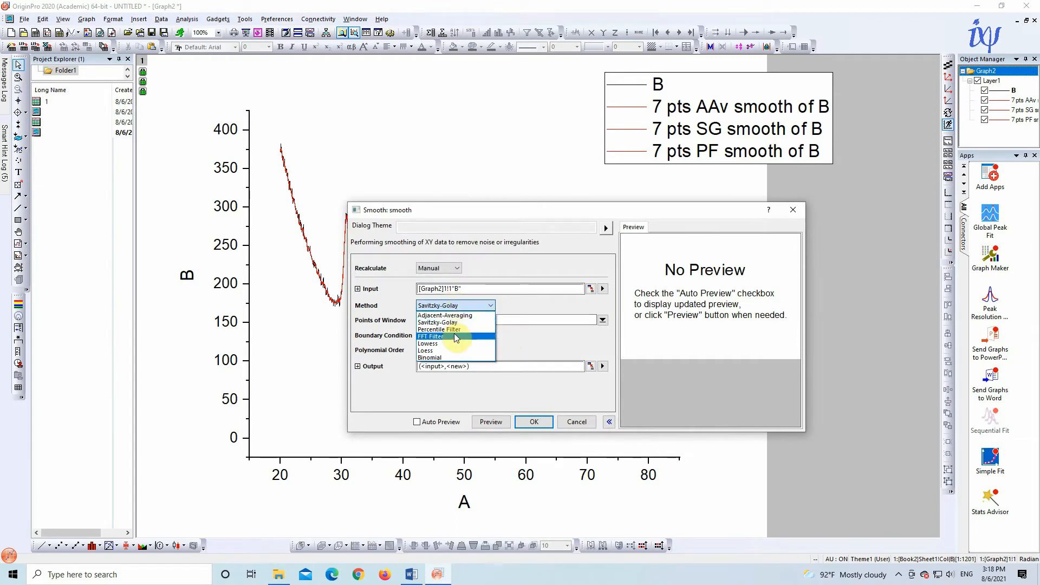
{"action": "left_click", "coordinate": [456, 336]}
{"action": "left_click", "coordinate": [440, 322]}
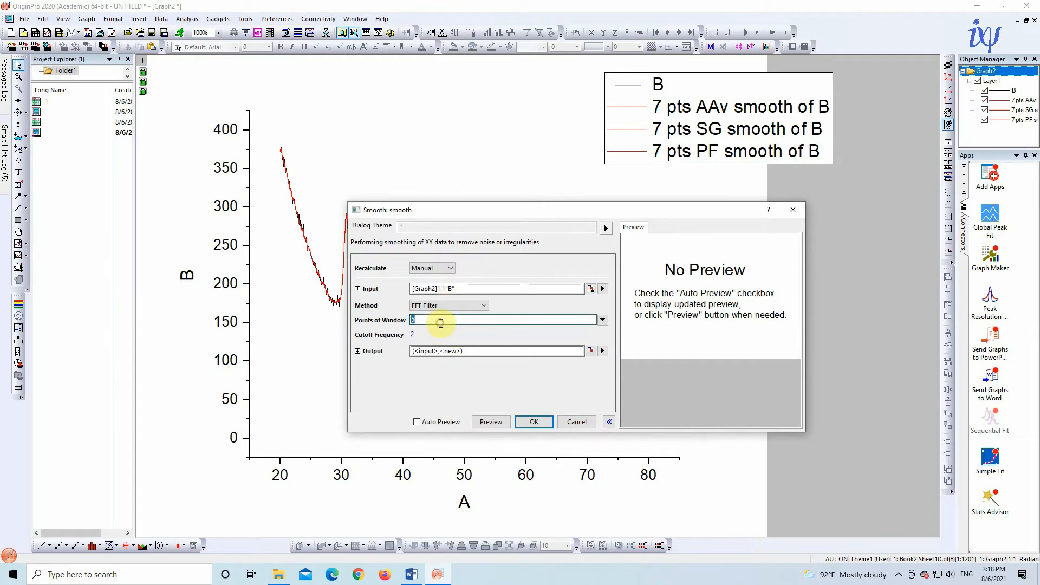
{"action": "type", "text": "7"}
{"action": "left_click", "coordinate": [534, 421]}
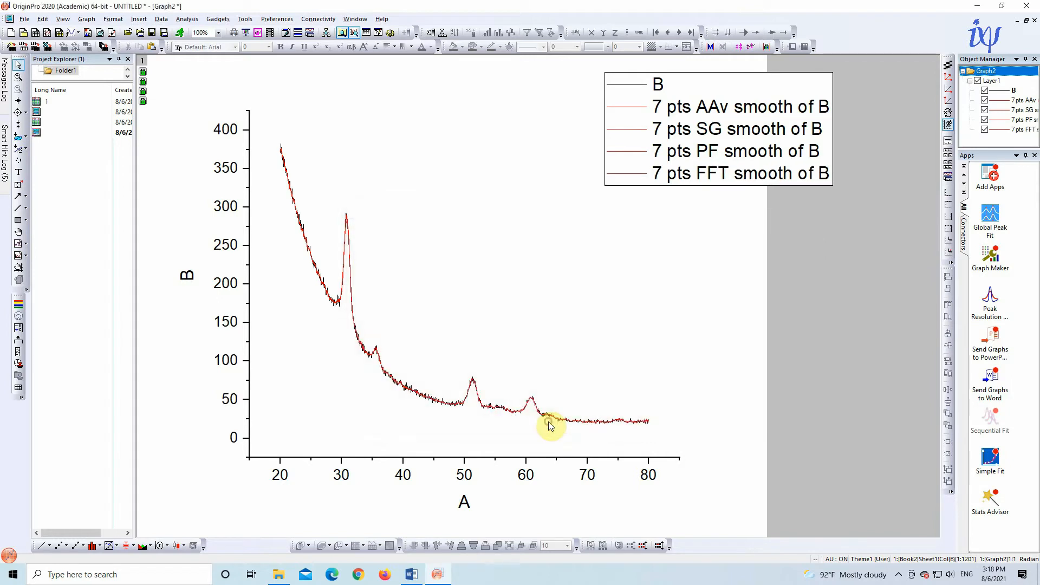
{"action": "left_click", "coordinate": [188, 24]}
{"action": "mouse_move", "coordinate": [274, 79]}
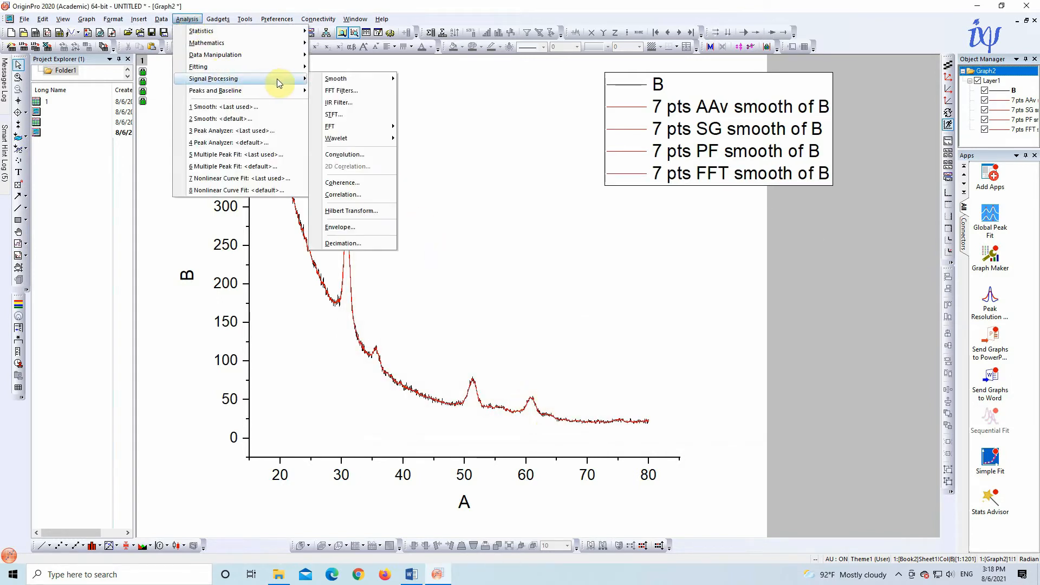
{"action": "mouse_move", "coordinate": [363, 80]}
{"action": "left_click", "coordinate": [432, 95]}
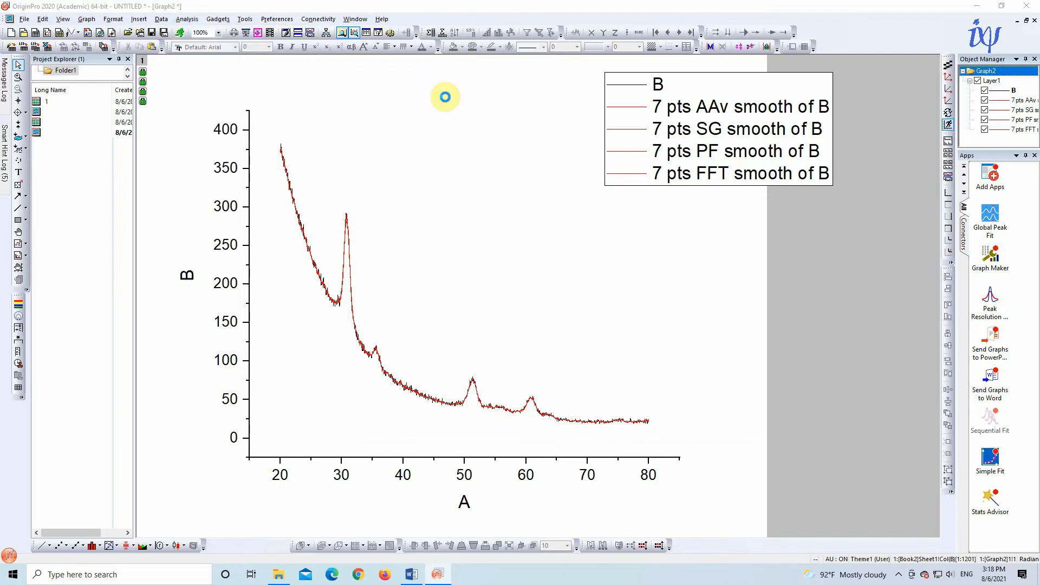
{"action": "left_click", "coordinate": [492, 306]}
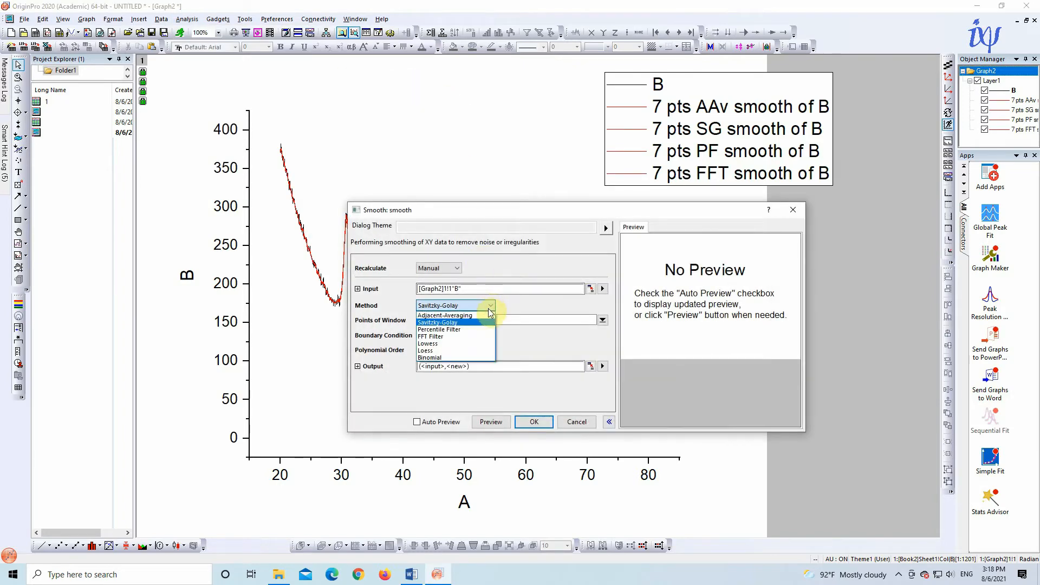
{"action": "left_click", "coordinate": [470, 357]}
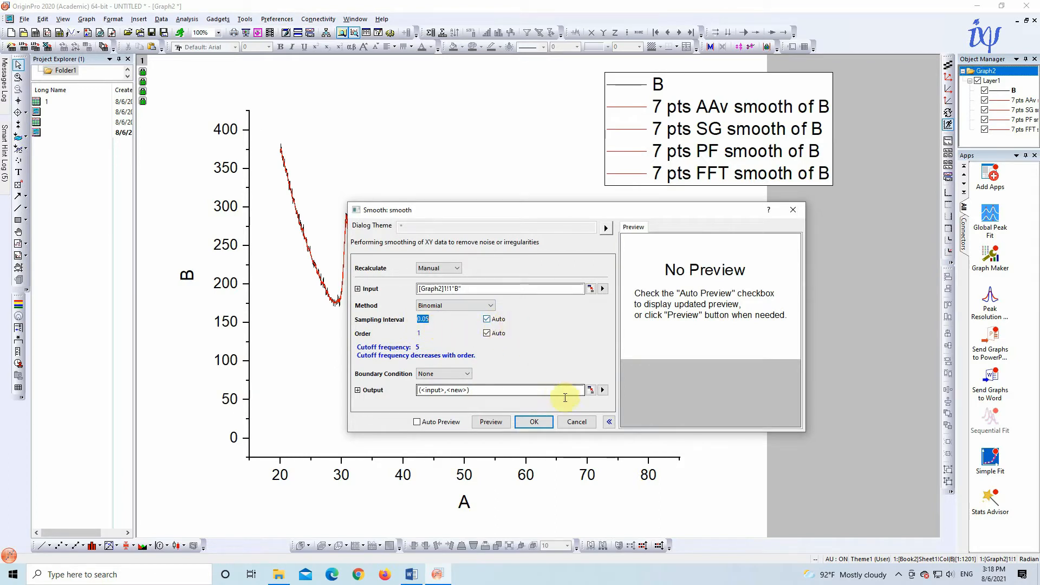
{"action": "left_click", "coordinate": [577, 422]}
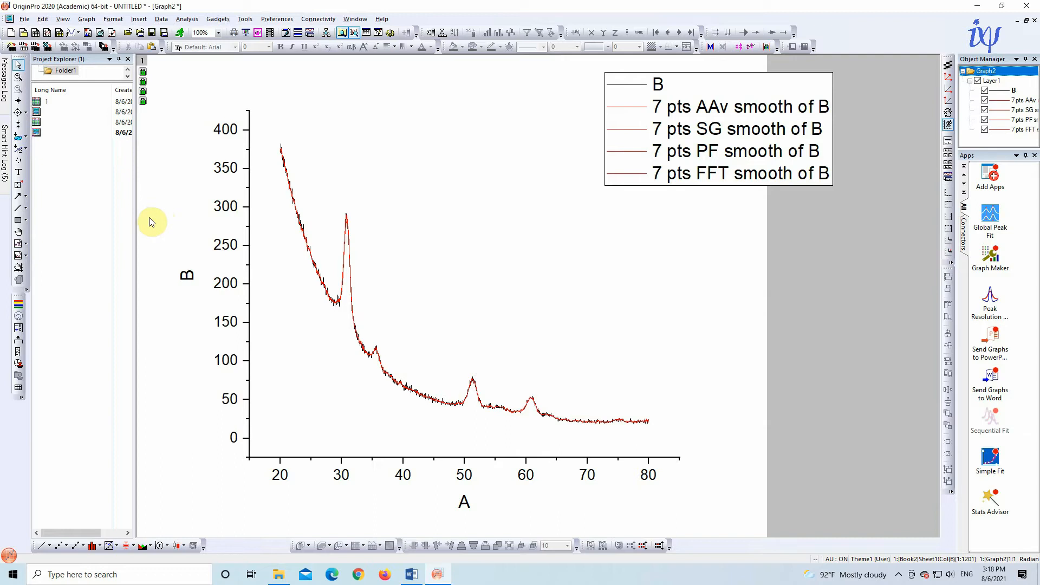
Step: Delete both existing graphs, Graph2 and Graph1, from the project folder
{"action": "left_click", "coordinate": [46, 134]}
{"action": "right_click", "coordinate": [47, 134]}
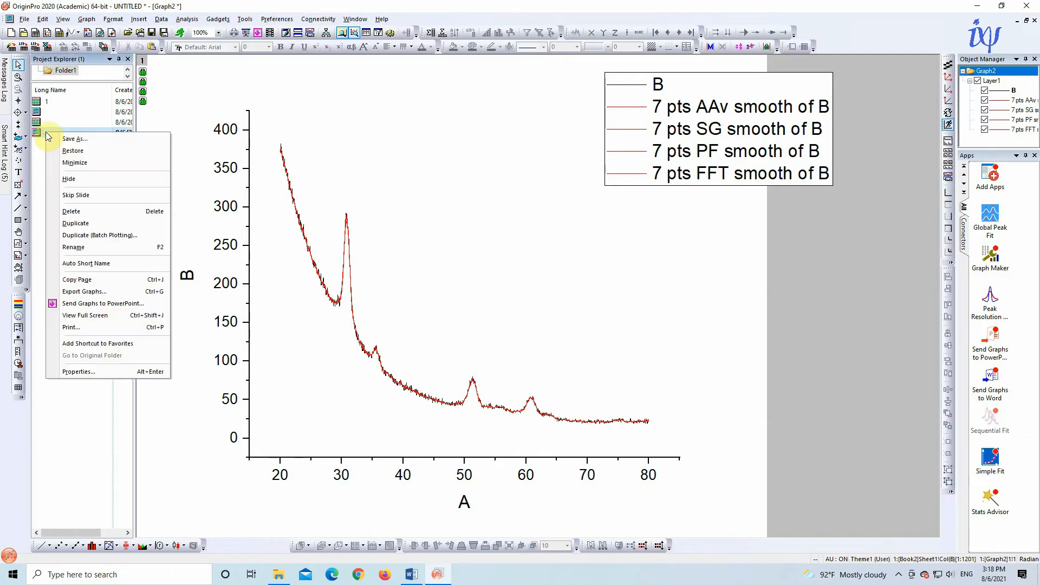
{"action": "left_click", "coordinate": [82, 211]}
{"action": "left_click", "coordinate": [501, 298]}
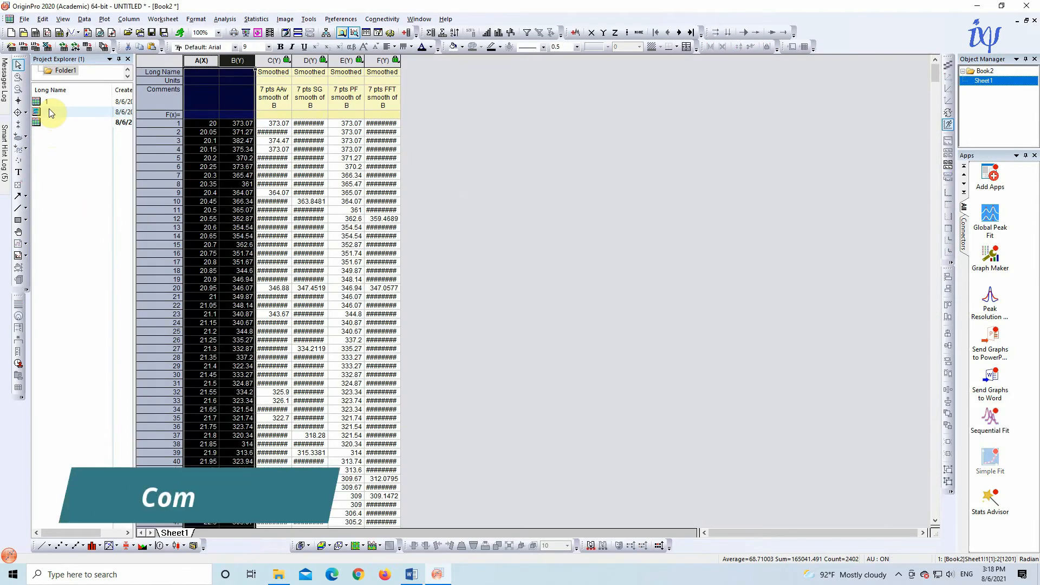
{"action": "right_click", "coordinate": [49, 111]}
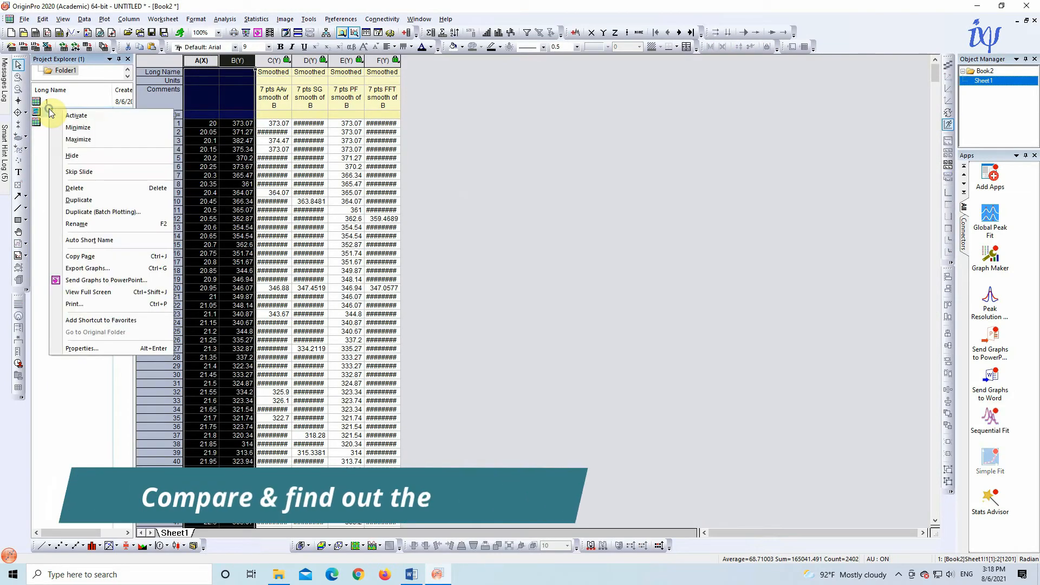
{"action": "left_click", "coordinate": [157, 189]}
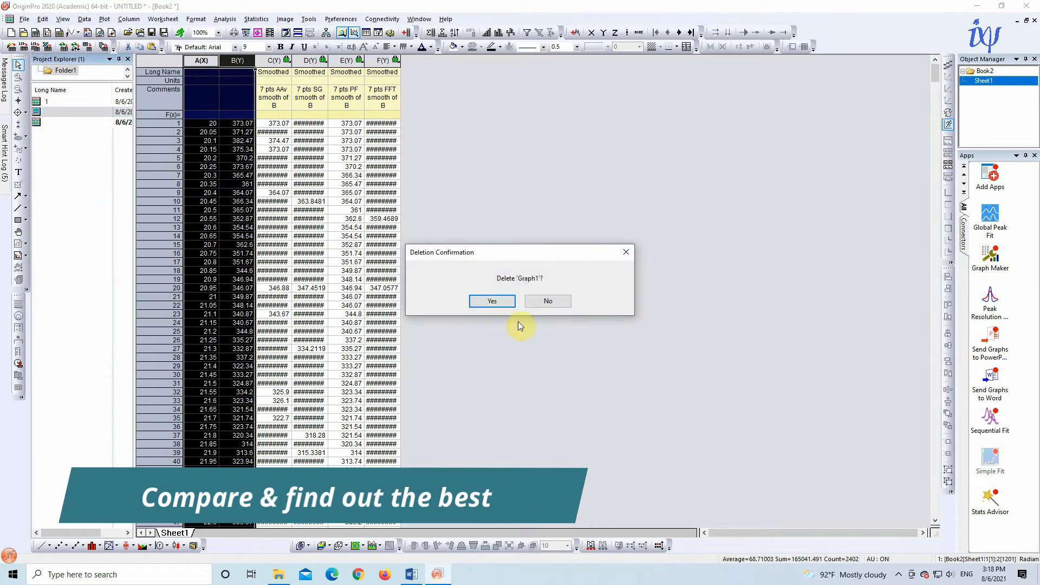
{"action": "left_click", "coordinate": [497, 301]}
Step: Plot columns A through G of the Book1 worksheet, raw Intensity and all 5-point and Binomial smooths, as one line graph
{"action": "left_click", "coordinate": [59, 100]}
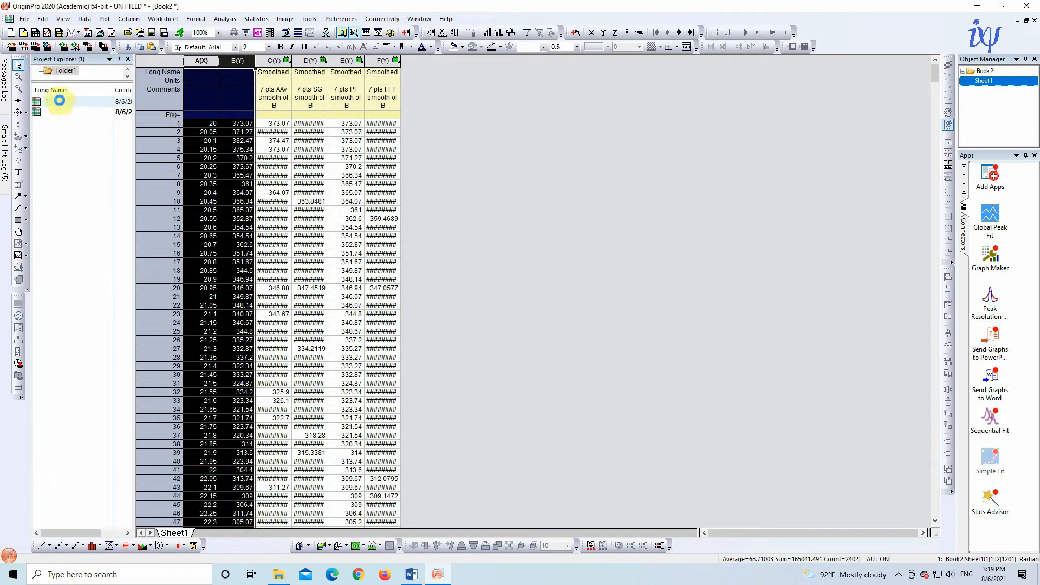
{"action": "double_click", "coordinate": [60, 100]}
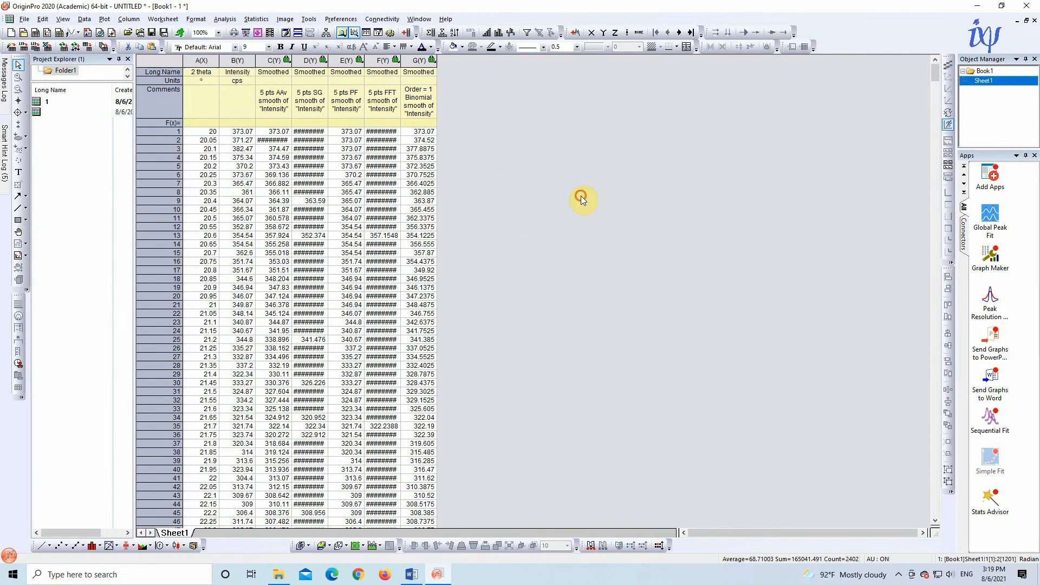
{"action": "left_click_drag", "start_coordinate": [203, 64], "coordinate": [420, 61]}
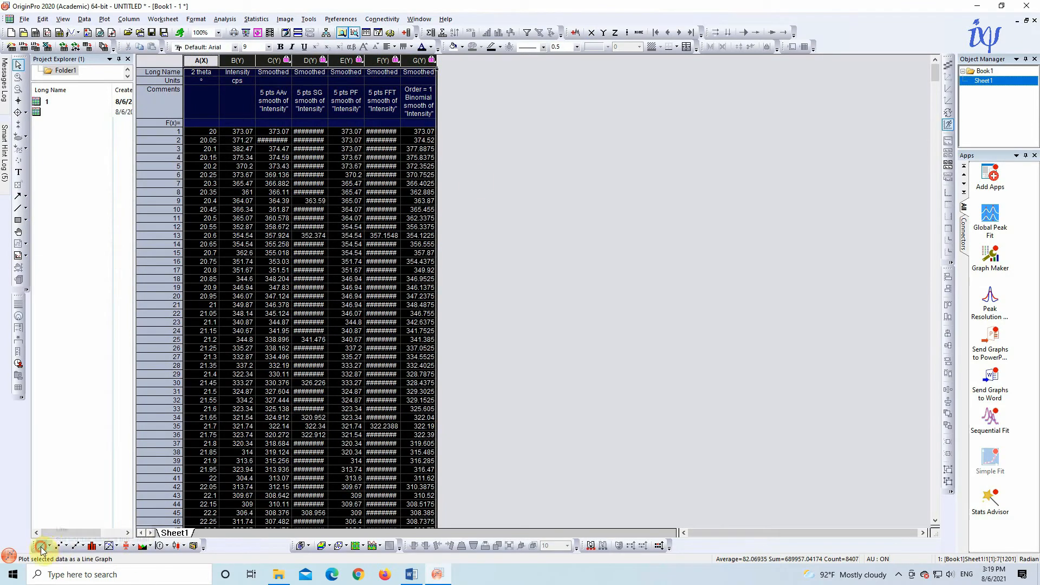
{"action": "left_click", "coordinate": [41, 549]}
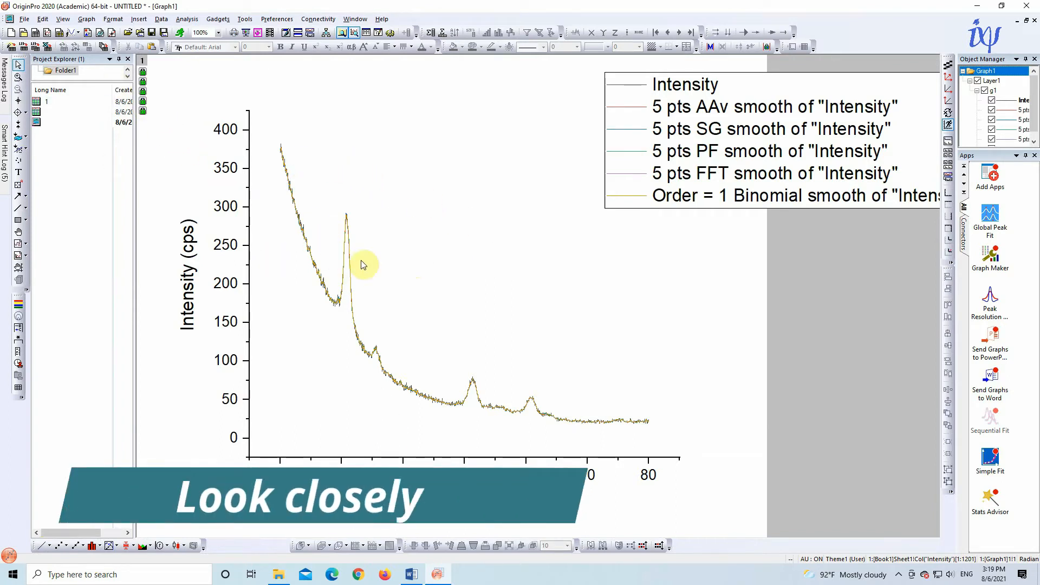
Step: Zoom the graph in to about 35–58° 2 theta around the middle peak to compare the raw and smoothed curves
{"action": "left_click", "coordinate": [19, 78]}
{"action": "left_click_drag", "start_coordinate": [345, 333], "coordinate": [558, 428]}
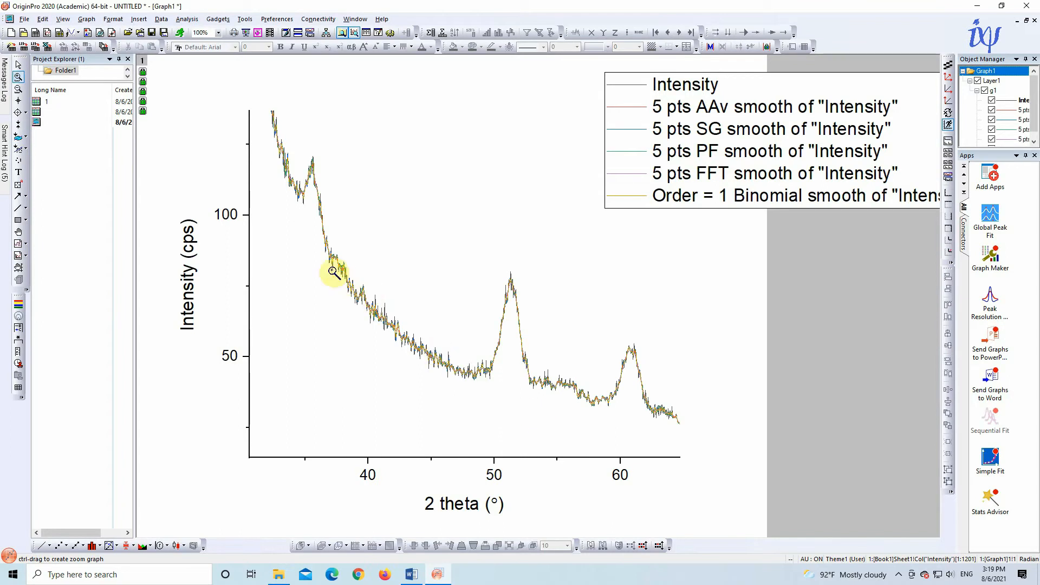
{"action": "left_click_drag", "start_coordinate": [308, 244], "coordinate": [596, 410]}
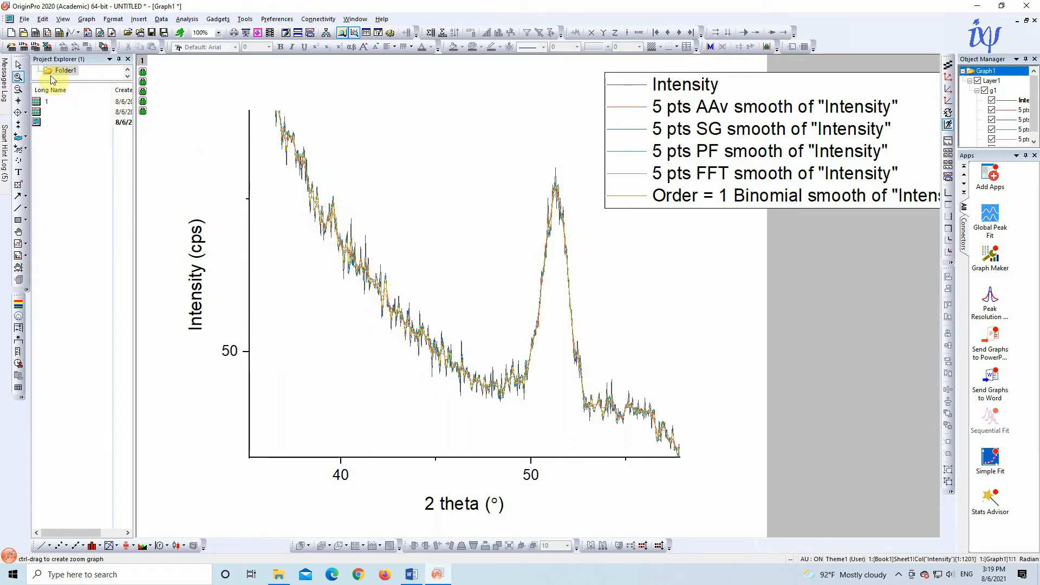
{"action": "left_click", "coordinate": [20, 65]}
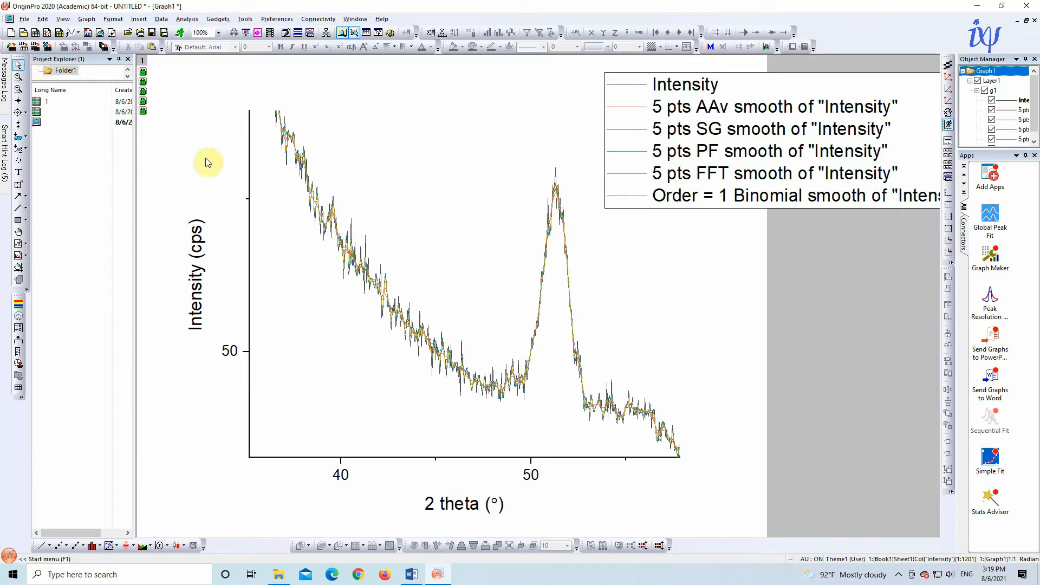
Step: Set the line width of all curves in the 5-point comparison graph to 1.5
{"action": "double_click", "coordinate": [318, 210]}
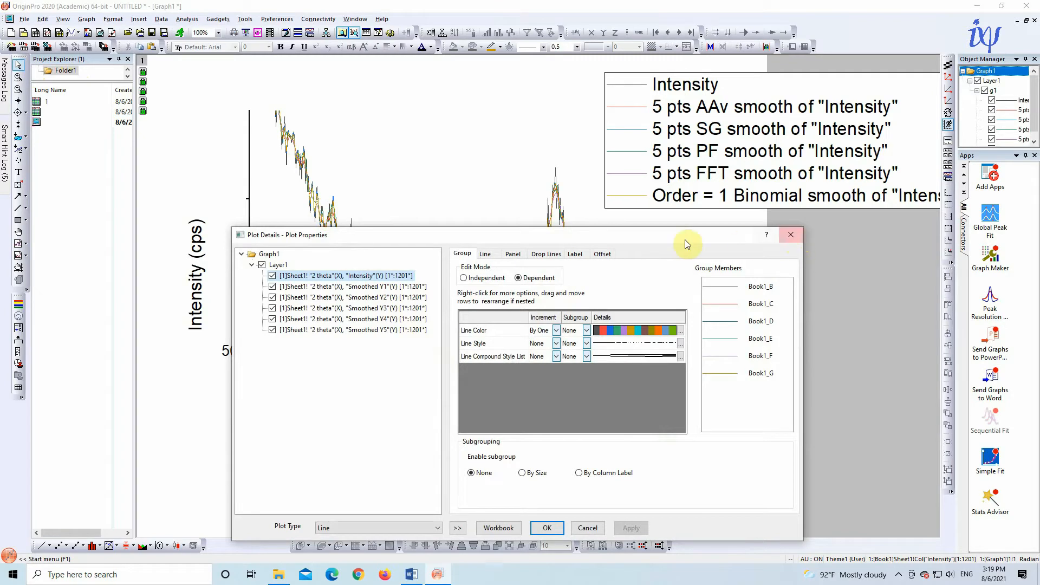
{"action": "left_click_drag", "start_coordinate": [685, 240], "coordinate": [572, 248]}
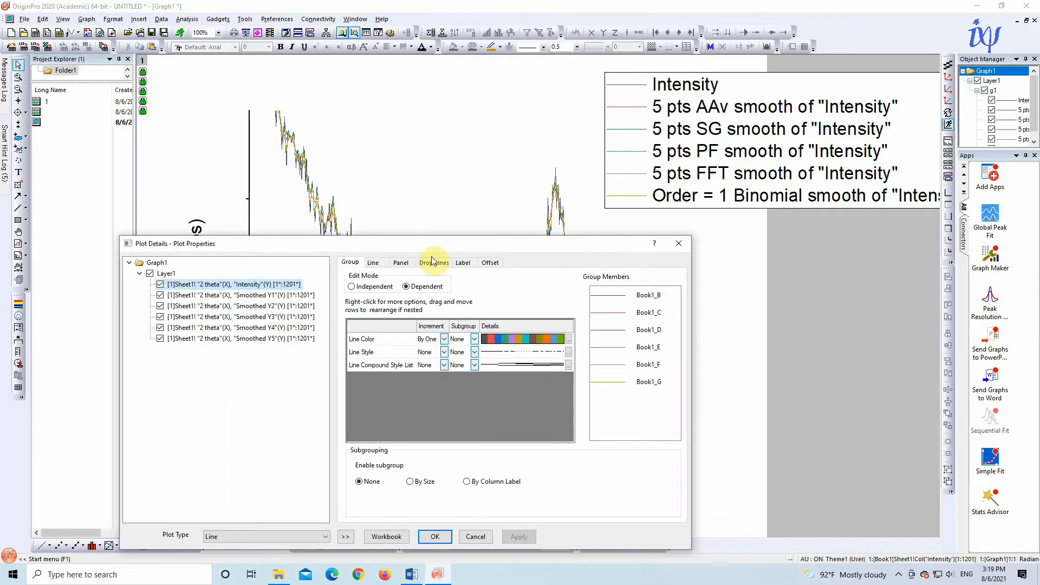
{"action": "left_click", "coordinate": [376, 263]}
{"action": "left_click", "coordinate": [471, 337]}
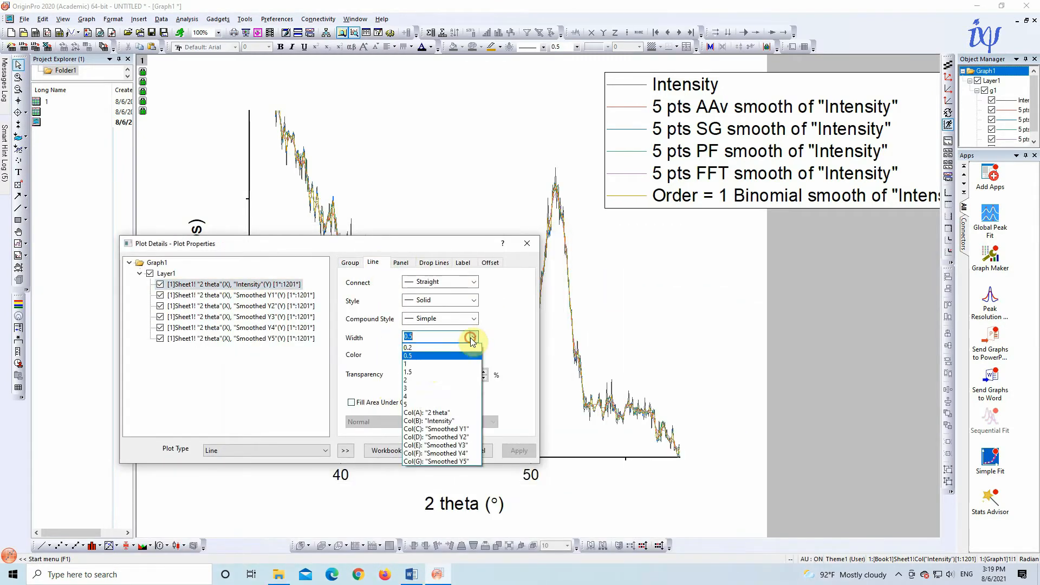
{"action": "left_click", "coordinate": [428, 363]}
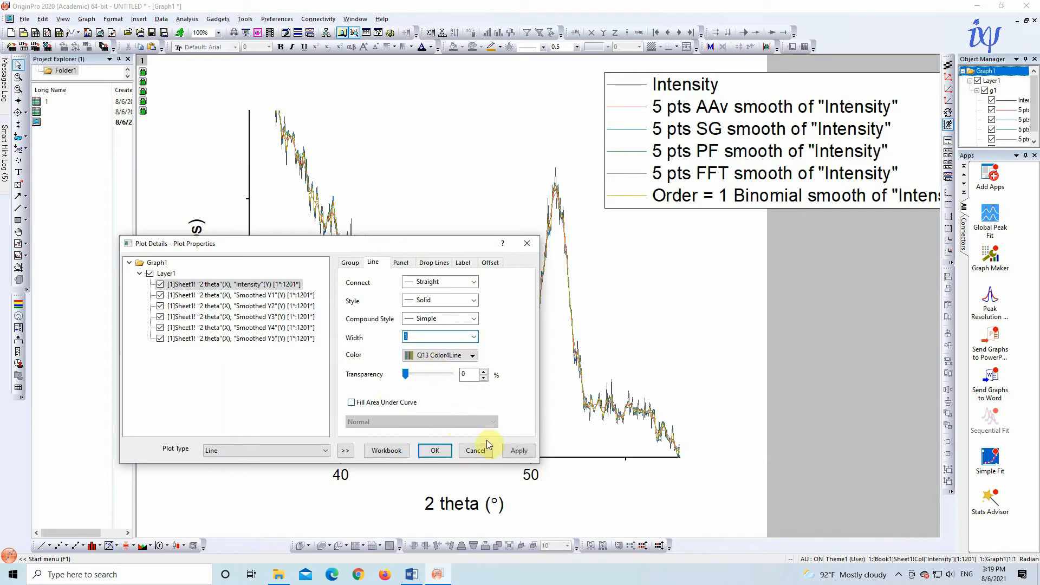
{"action": "left_click", "coordinate": [513, 452]}
{"action": "left_click", "coordinate": [461, 339]}
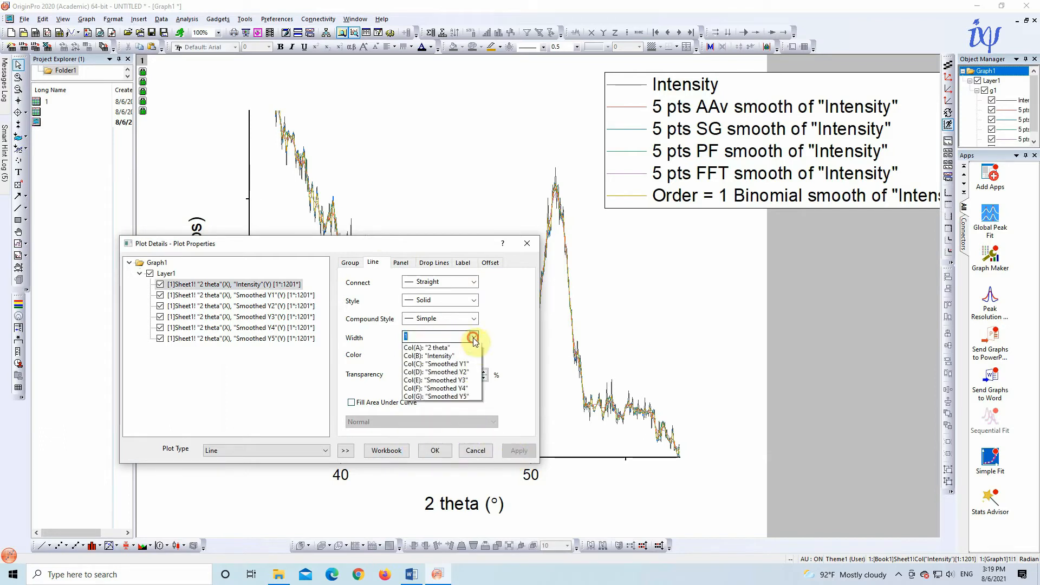
{"action": "left_click", "coordinate": [447, 373]}
{"action": "left_click", "coordinate": [519, 451]}
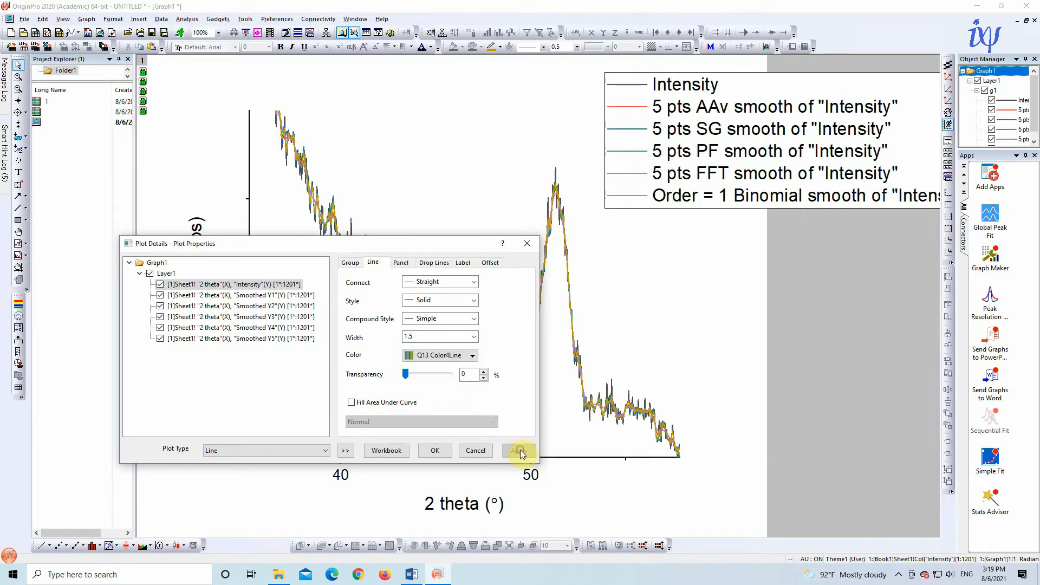
{"action": "left_click", "coordinate": [435, 451]}
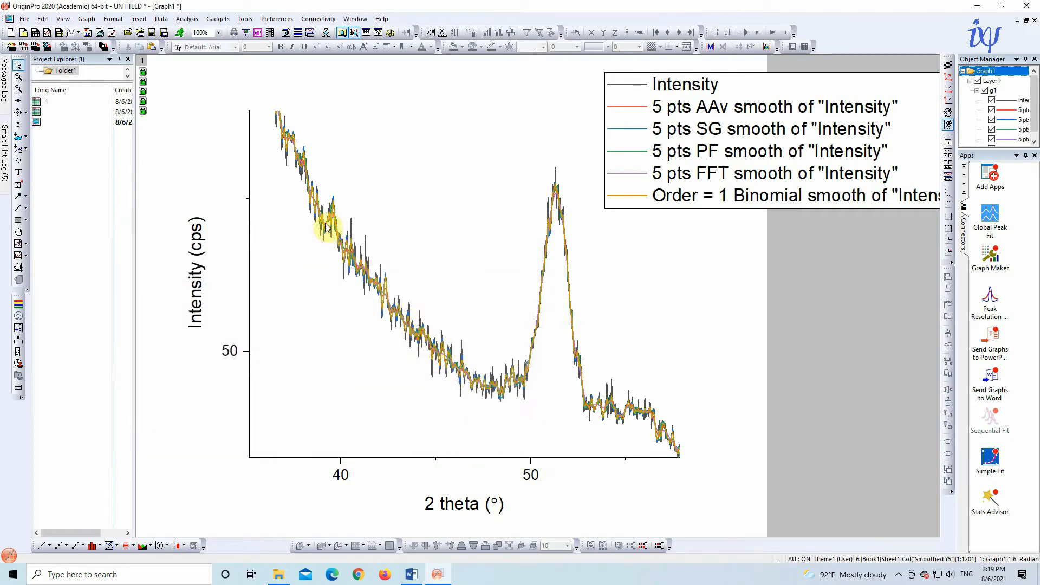
Step: Hide all curves except raw Intensity and the 5-point FFT smooth, and rescale the graph to its full range
{"action": "mouse_move", "coordinate": [318, 212]}
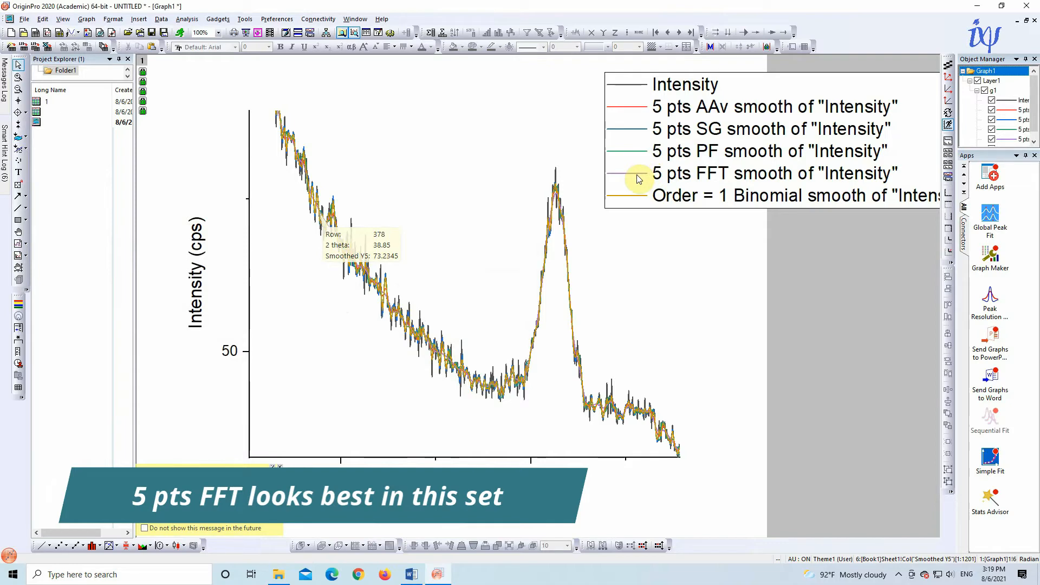
{"action": "double_click", "coordinate": [403, 325]}
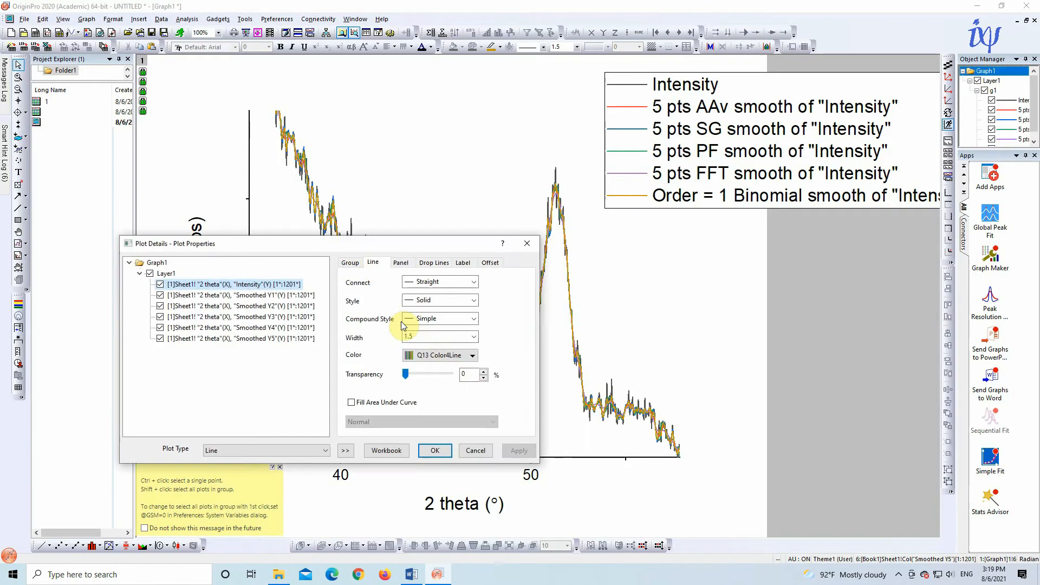
{"action": "left_click", "coordinate": [160, 338]}
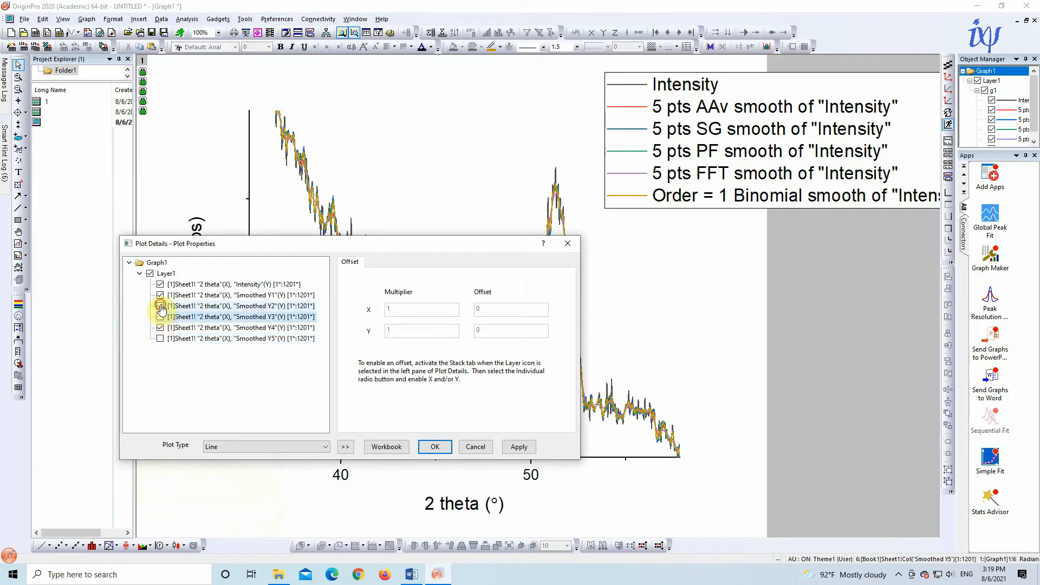
{"action": "left_click", "coordinate": [160, 306]}
{"action": "left_click", "coordinate": [160, 296]}
{"action": "left_click", "coordinate": [519, 447]}
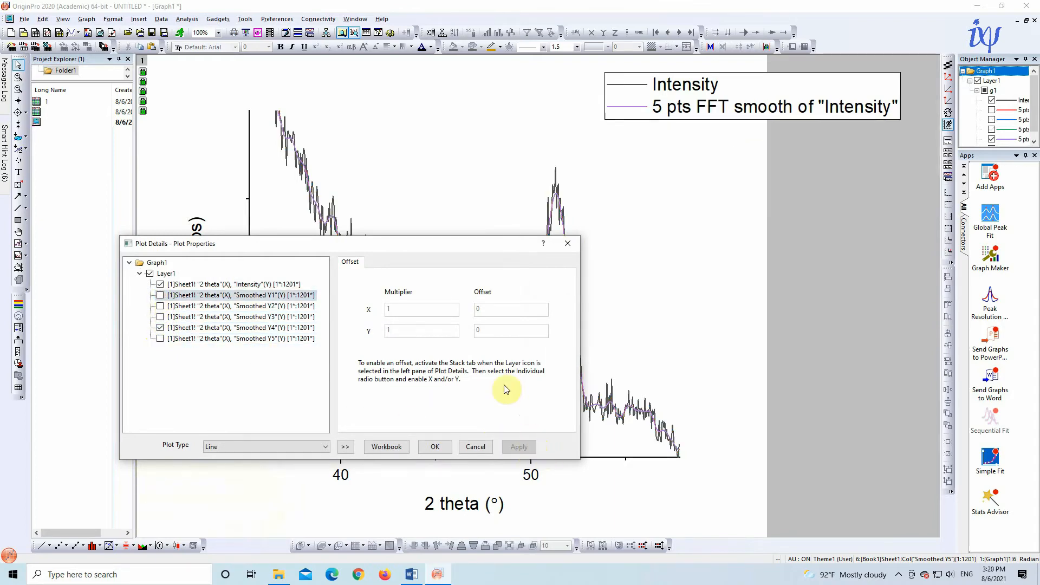
{"action": "left_click_drag", "start_coordinate": [468, 247], "coordinate": [608, 243]}
{"action": "left_click", "coordinate": [578, 447]}
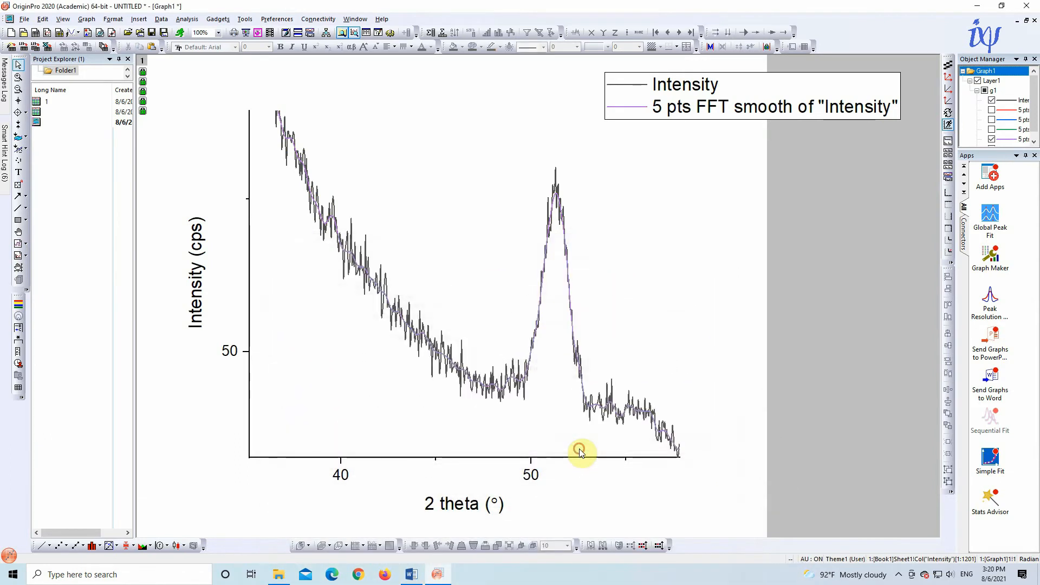
{"action": "left_click", "coordinate": [949, 77]}
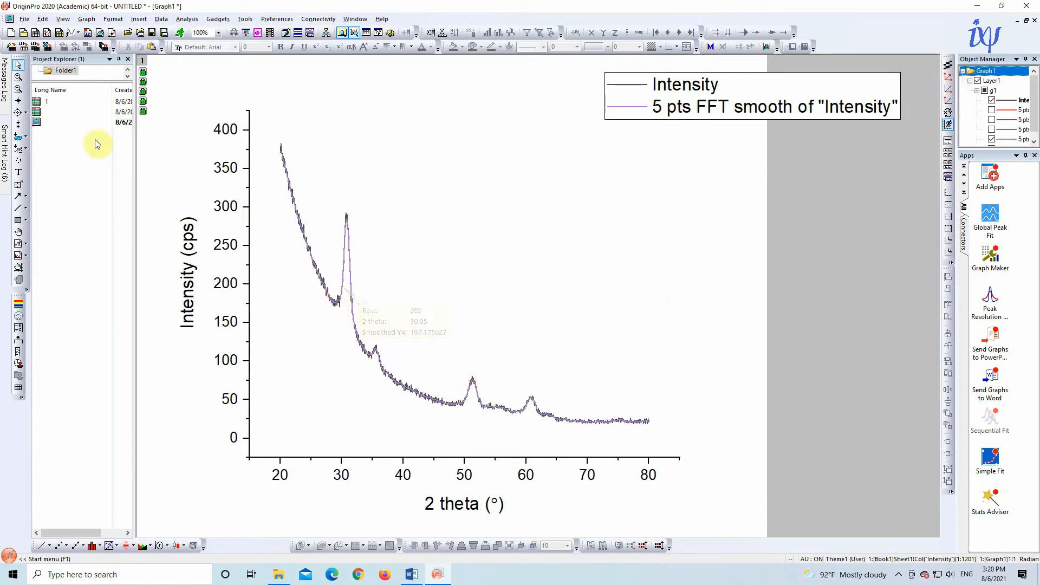
Step: Plot columns A through F of the Book2 worksheet, raw B and all 7-point smooths, as one line graph
{"action": "double_click", "coordinate": [66, 112]}
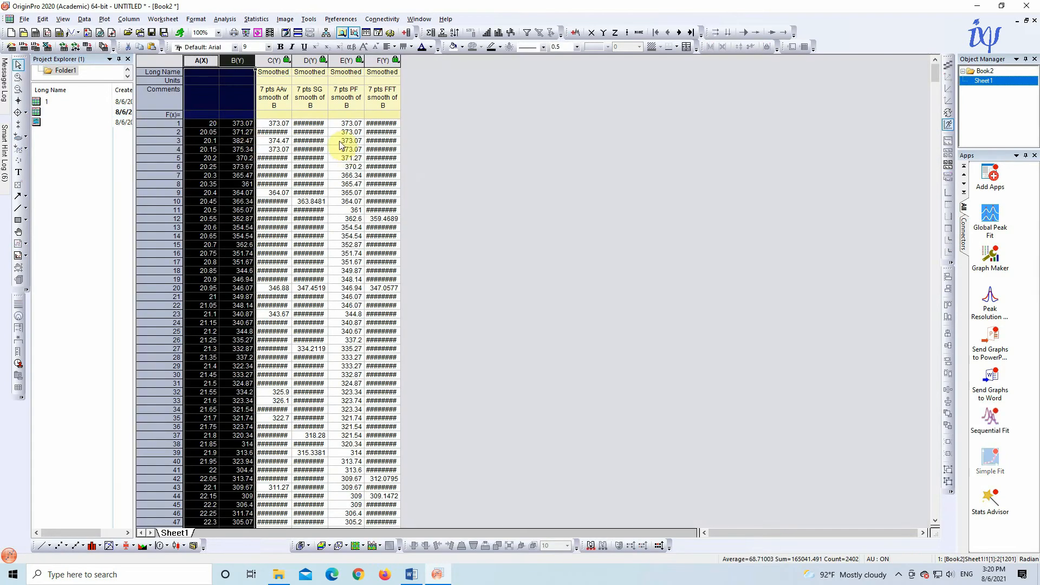
{"action": "left_click_drag", "start_coordinate": [201, 60], "coordinate": [383, 60]}
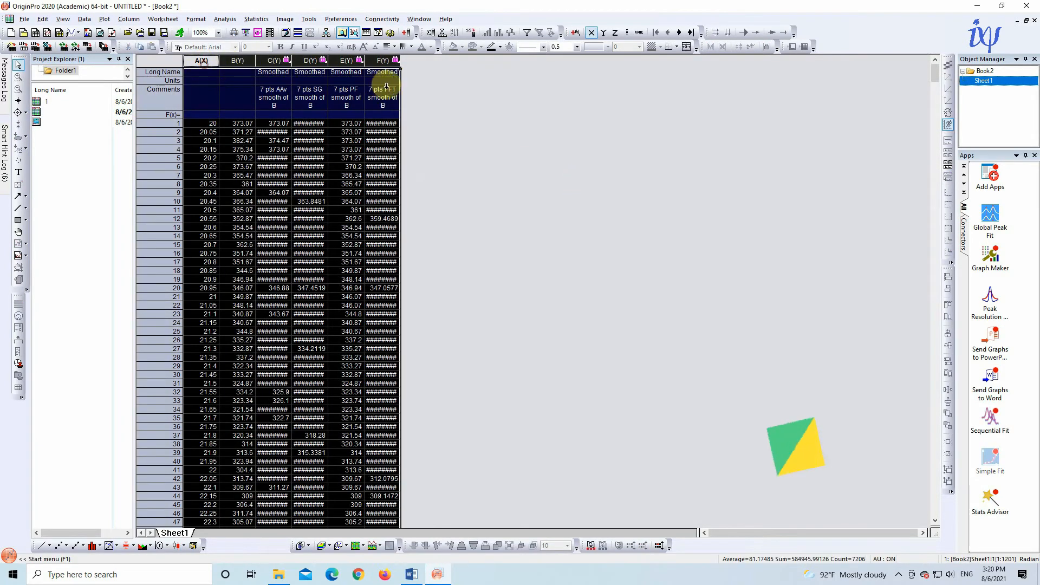
{"action": "left_click", "coordinate": [42, 546]}
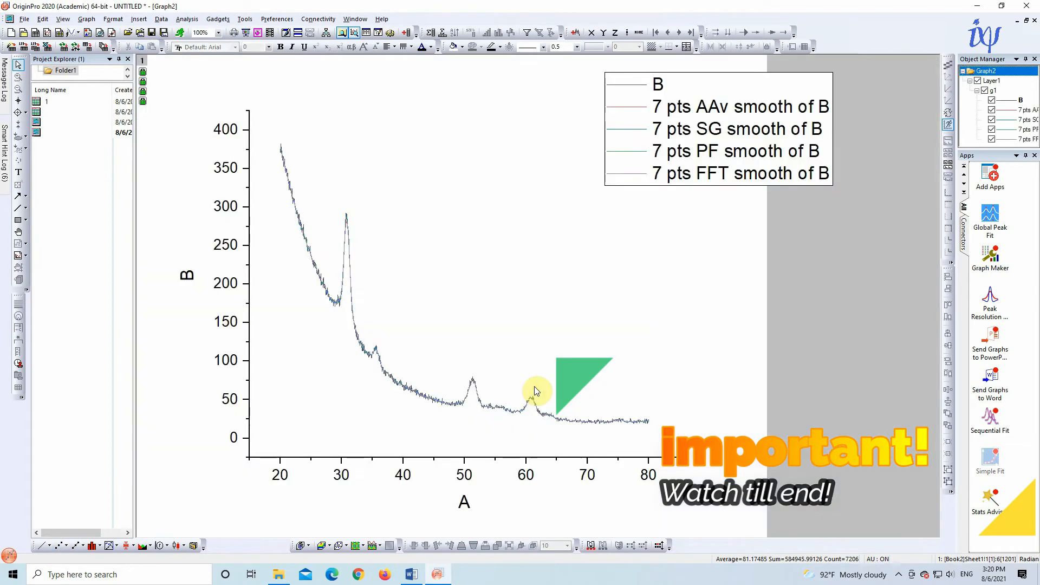
Step: Set the line width of all curves in the 7-point comparison graph to 1.5
{"action": "double_click", "coordinate": [442, 405]}
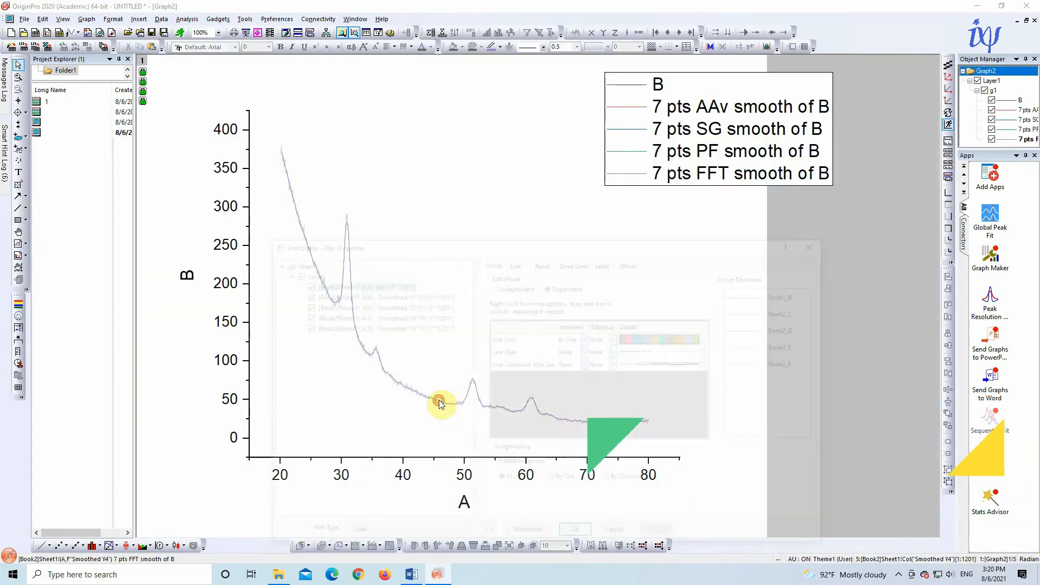
{"action": "left_click", "coordinate": [514, 262]}
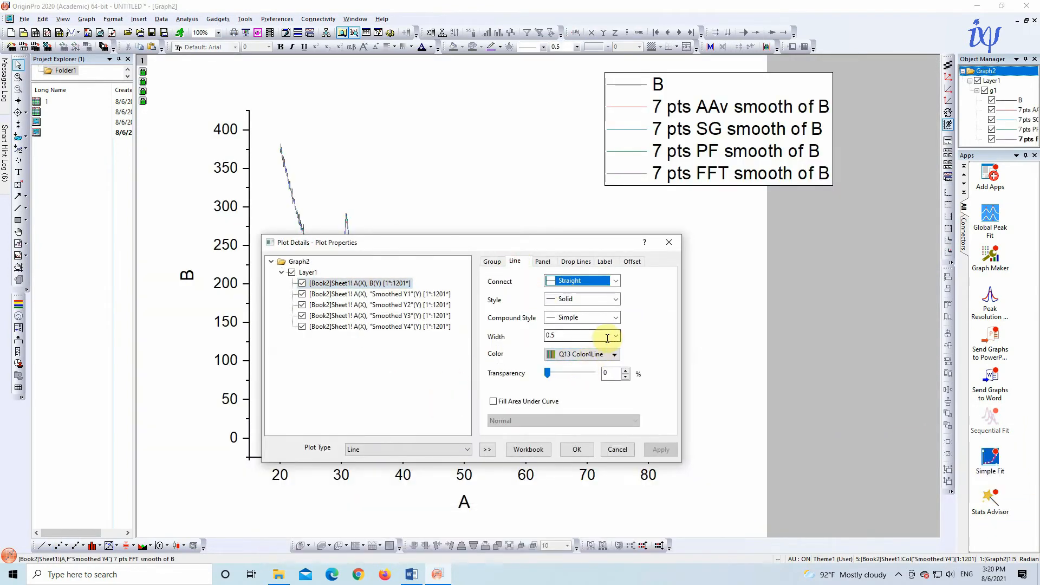
{"action": "left_click", "coordinate": [617, 336]}
{"action": "left_click", "coordinate": [579, 373]}
{"action": "left_click", "coordinate": [580, 450]}
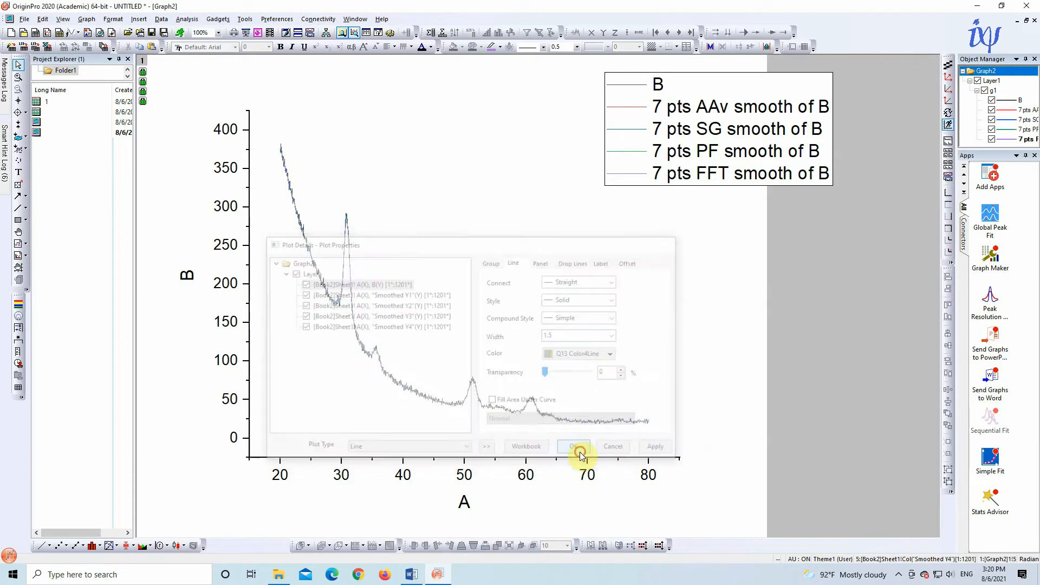
Step: Zoom the 7-point graph in to about 33–65 on the A axis to compare the smoothed curves with raw B
{"action": "left_click_drag", "start_coordinate": [337, 325], "coordinate": [545, 433]}
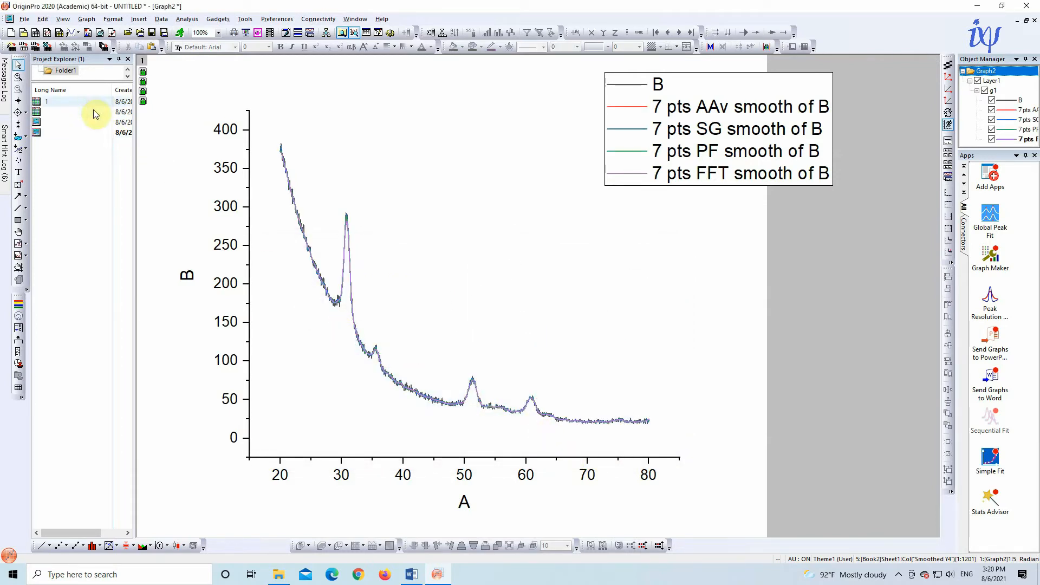
{"action": "left_click", "coordinate": [18, 77]}
{"action": "left_click_drag", "start_coordinate": [354, 335], "coordinate": [587, 434]}
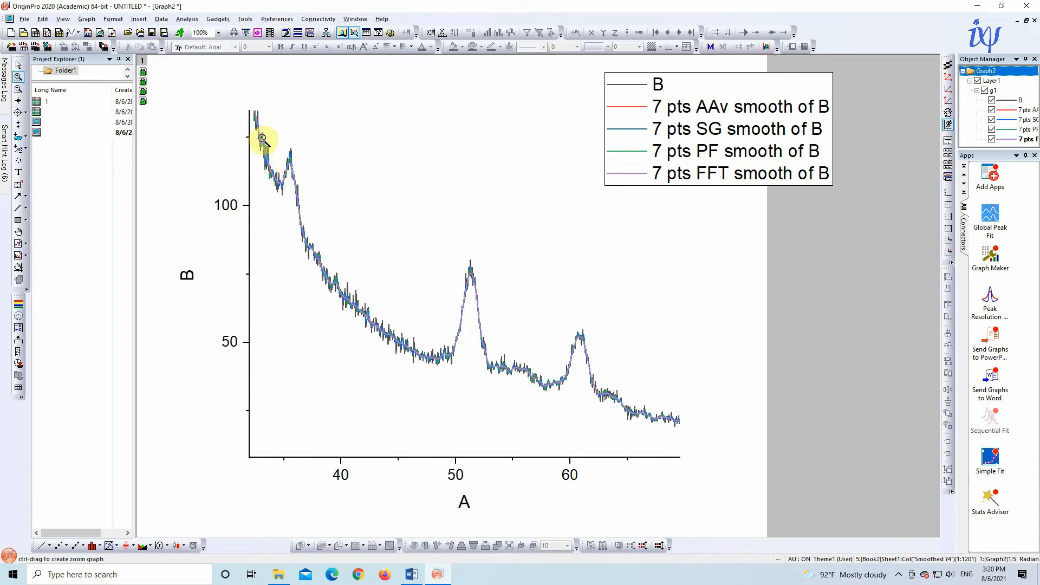
{"action": "left_click_drag", "start_coordinate": [258, 136], "coordinate": [631, 423]}
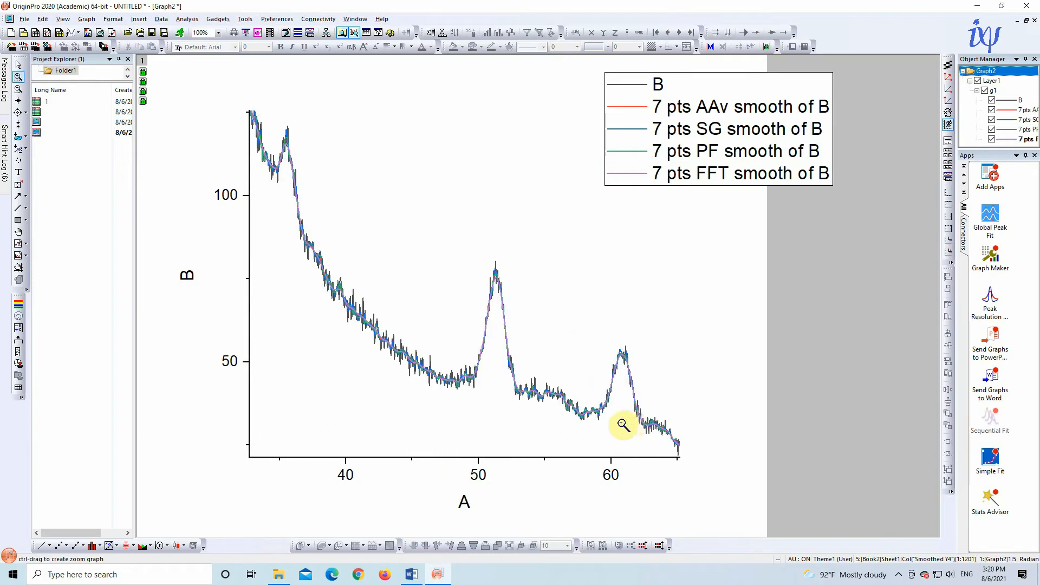
{"action": "left_click", "coordinate": [18, 66]}
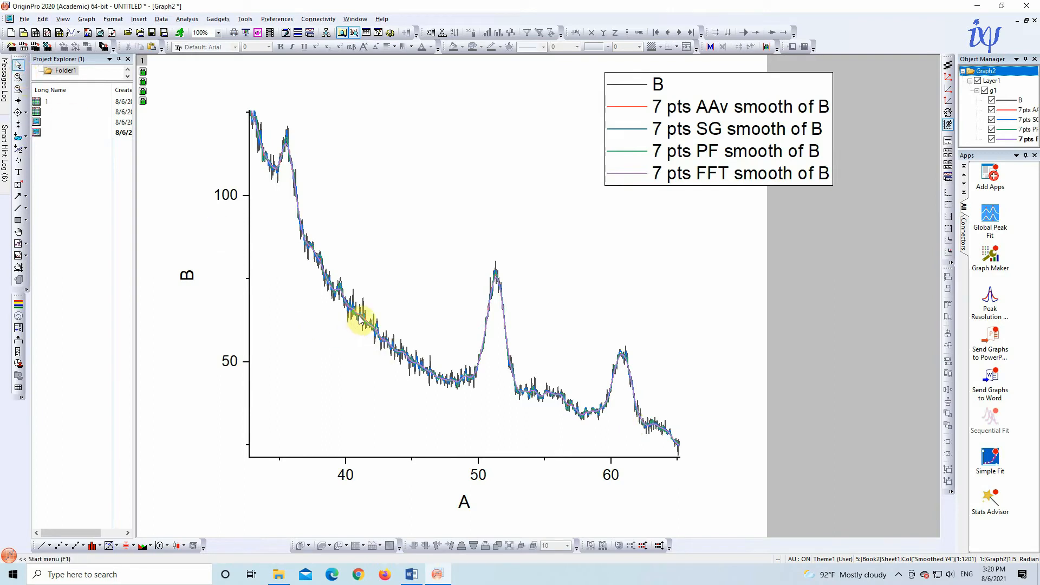
{"action": "mouse_move", "coordinate": [360, 319]}
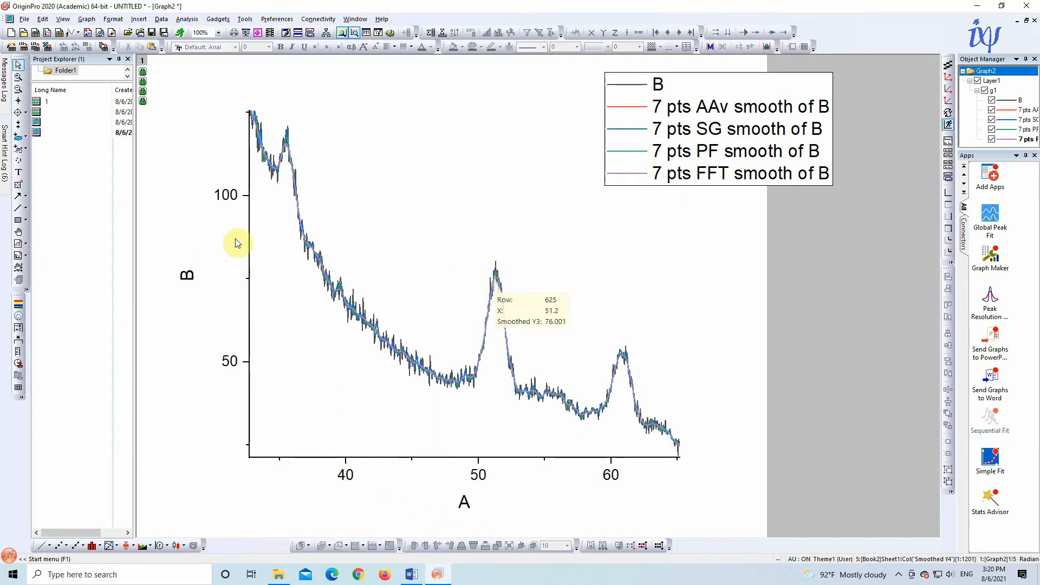
Step: Rescale the graph, examine the top of the tallest peak at about 27–34 on the A axis, and return to full view
{"action": "left_click", "coordinate": [948, 78]}
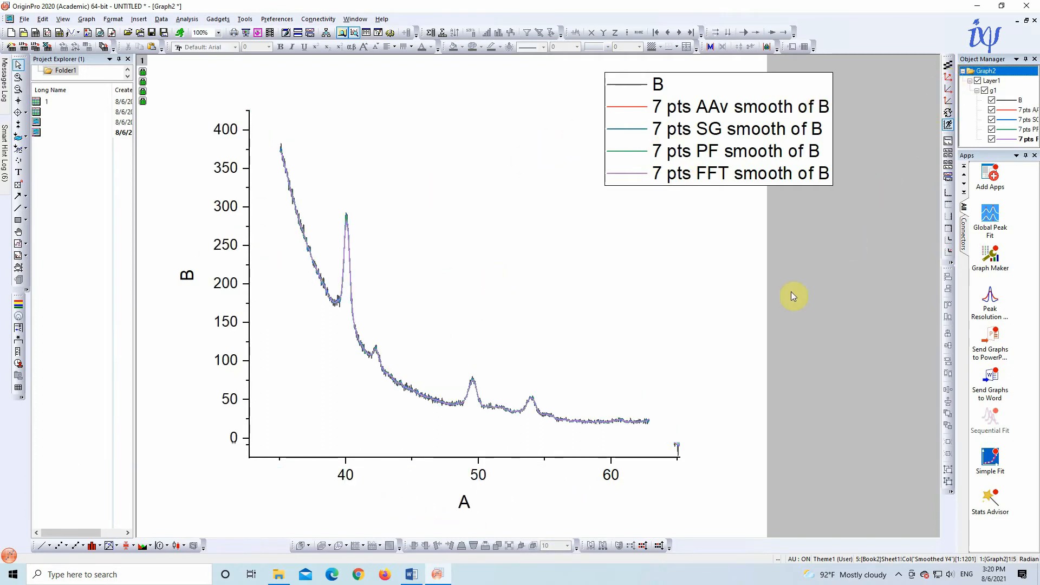
{"action": "left_click", "coordinate": [13, 76]}
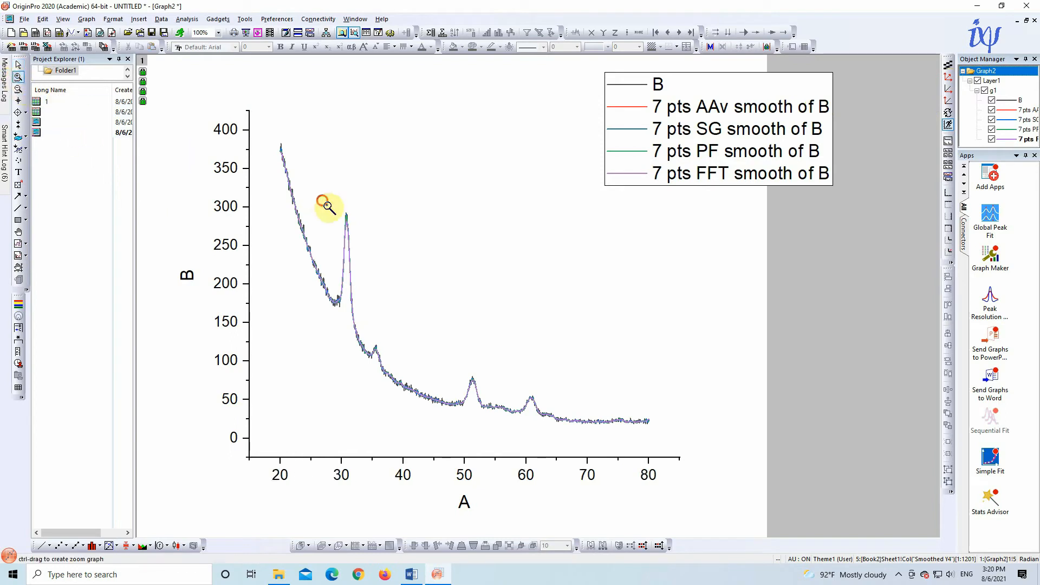
{"action": "left_click_drag", "start_coordinate": [323, 201], "coordinate": [369, 265]}
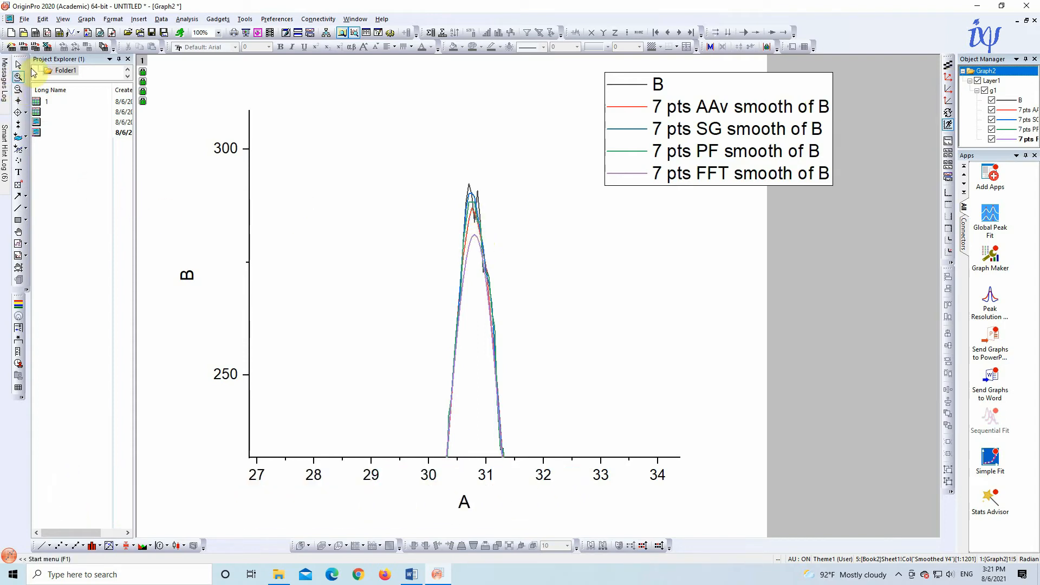
{"action": "left_click", "coordinate": [18, 89]}
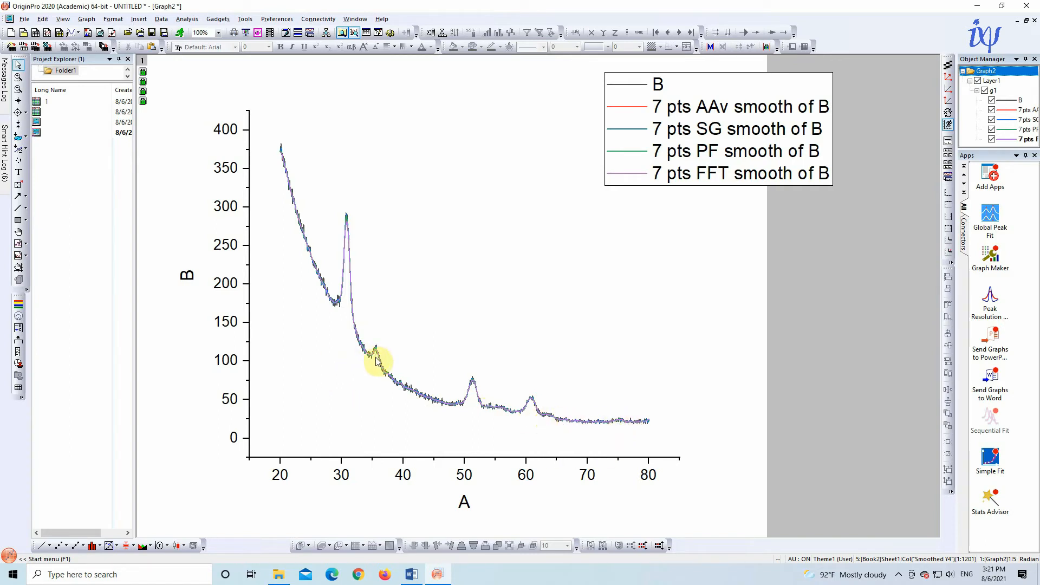
Step: Zoom in to about 33–40 on the A axis around the small second peak to compare the 7-point smooths
{"action": "left_click", "coordinate": [17, 77]}
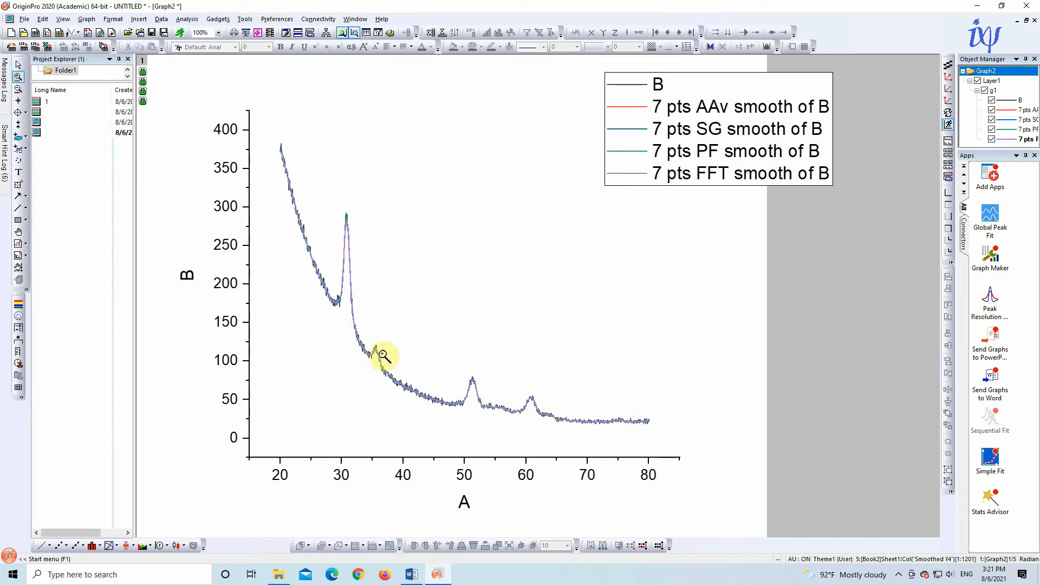
{"action": "left_click_drag", "start_coordinate": [356, 339], "coordinate": [406, 399]}
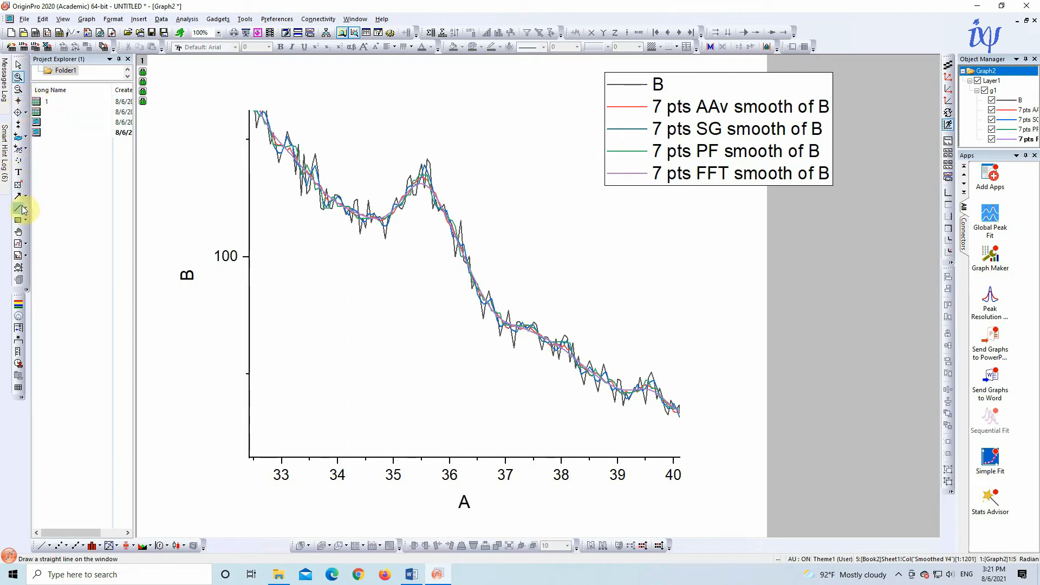
{"action": "left_click", "coordinate": [18, 64]}
{"action": "mouse_move", "coordinate": [534, 336]}
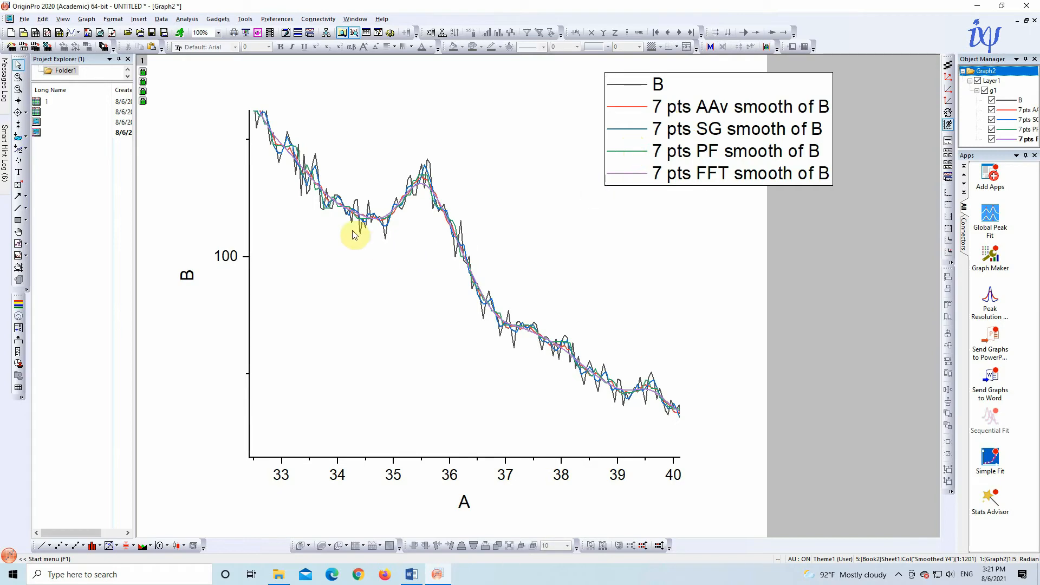
Step: Hide all curves except raw B and the 7-point PF smooth, and rescale the graph to its full range
{"action": "double_click", "coordinate": [333, 210]}
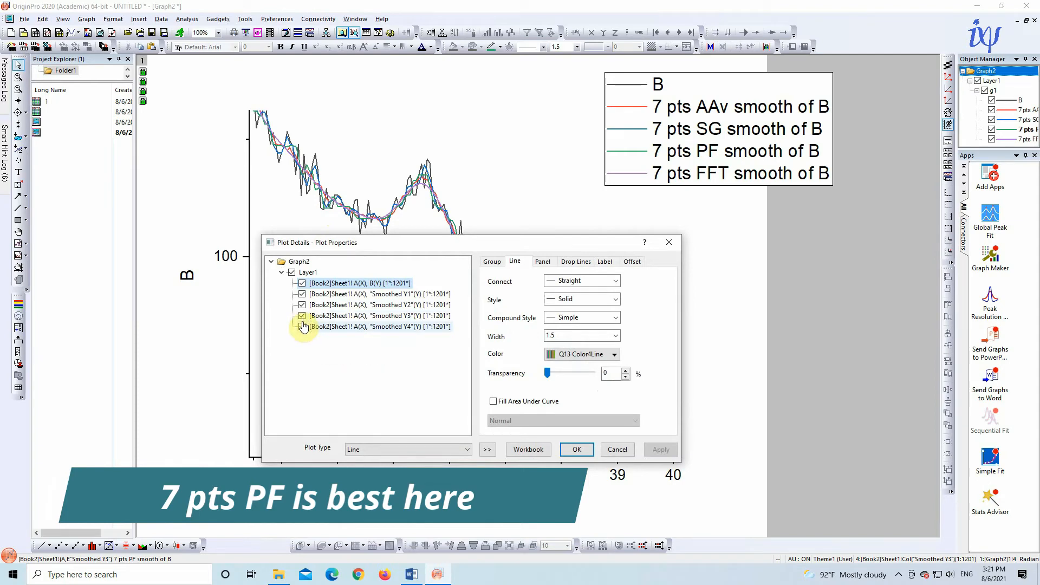
{"action": "left_click", "coordinate": [302, 326]}
{"action": "left_click", "coordinate": [304, 303]}
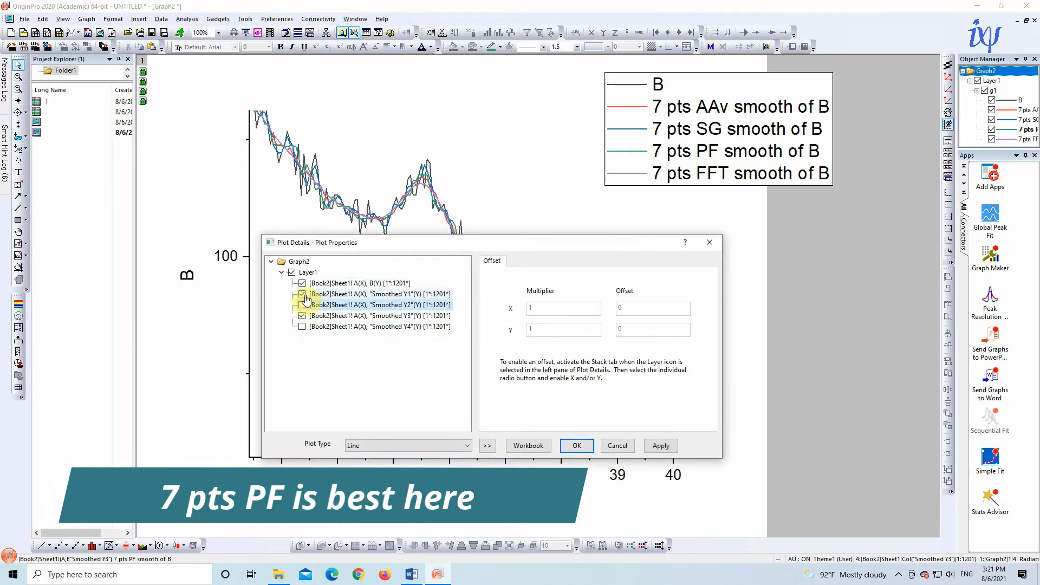
{"action": "left_click", "coordinate": [302, 294]}
{"action": "left_click", "coordinate": [579, 450]}
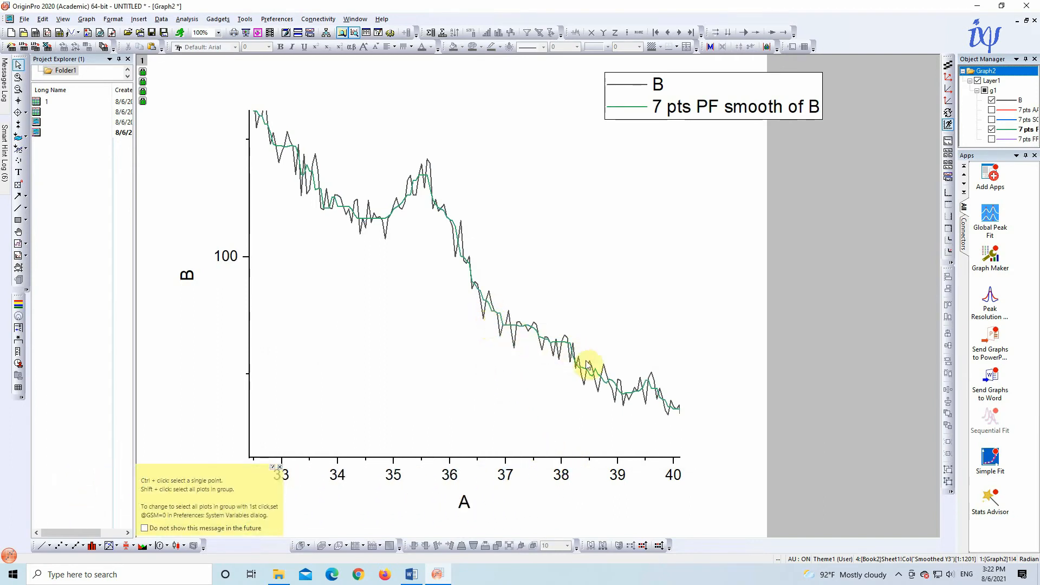
{"action": "left_click", "coordinate": [947, 79]}
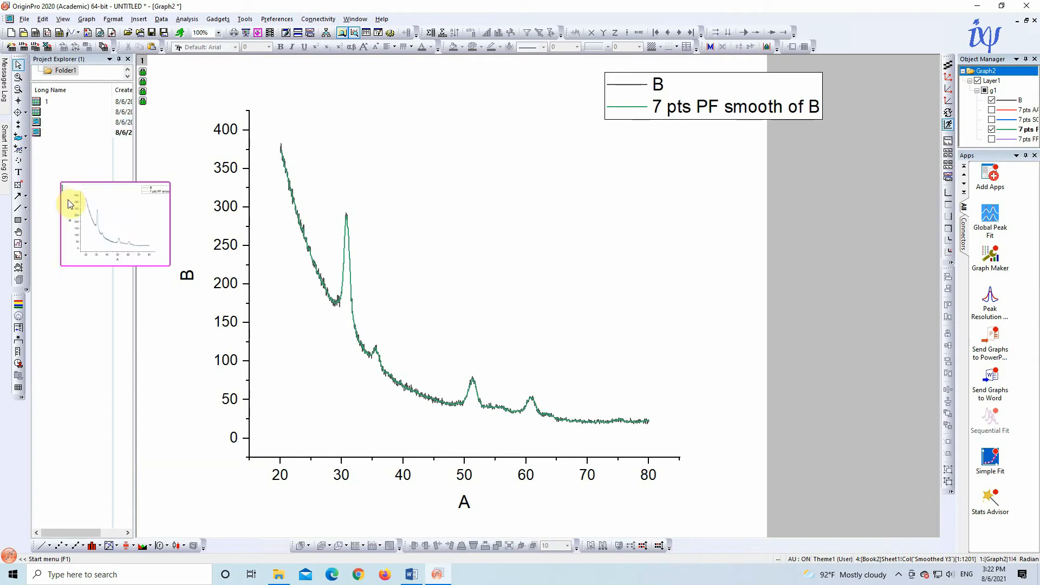
Step: Create a new workbook and copy the 2 theta and Intensity columns from the 5-point workbook into its columns A and B
{"action": "left_click", "coordinate": [35, 33]}
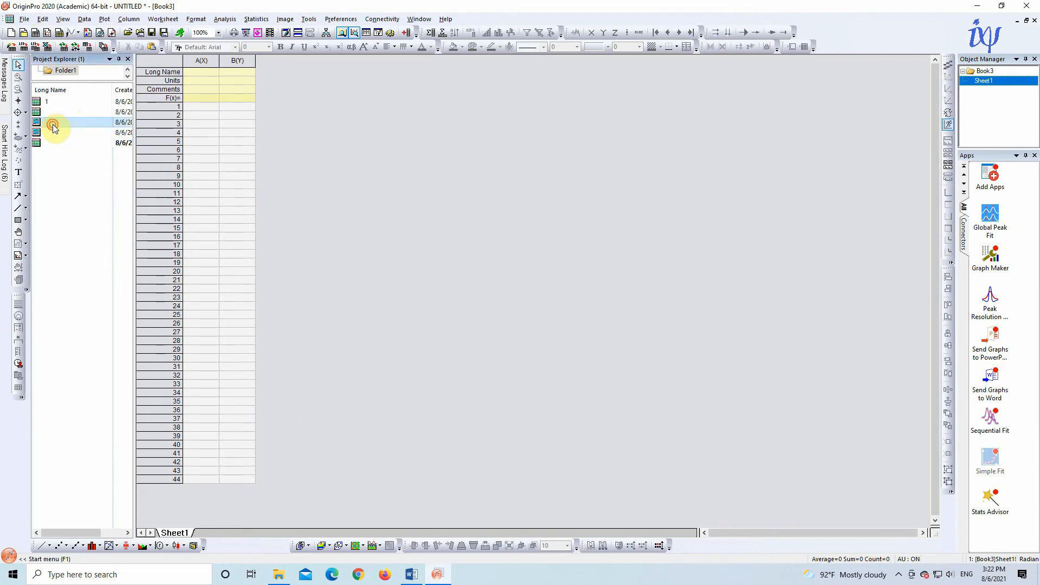
{"action": "double_click", "coordinate": [55, 123]}
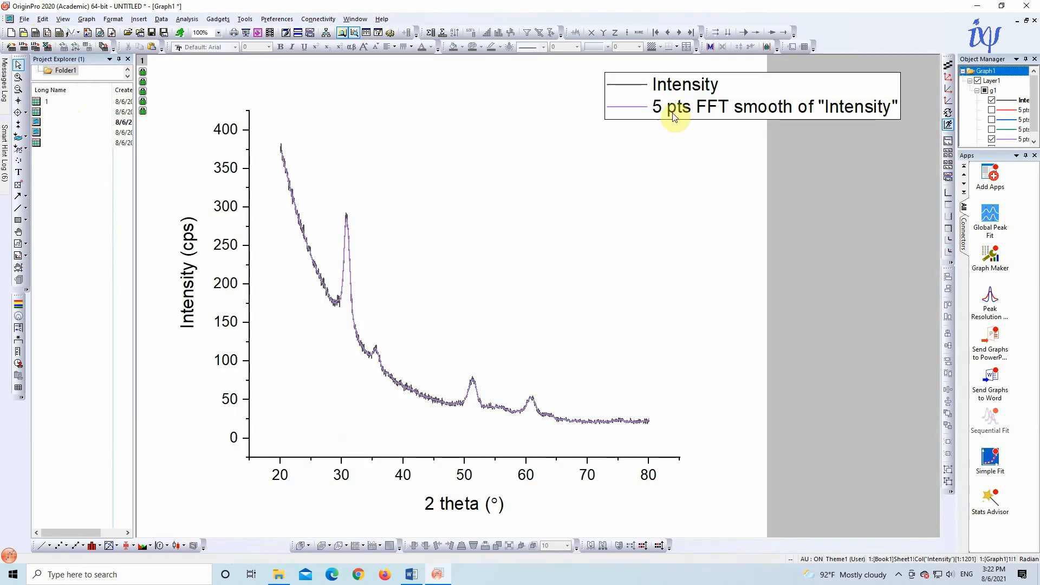
{"action": "double_click", "coordinate": [75, 104]}
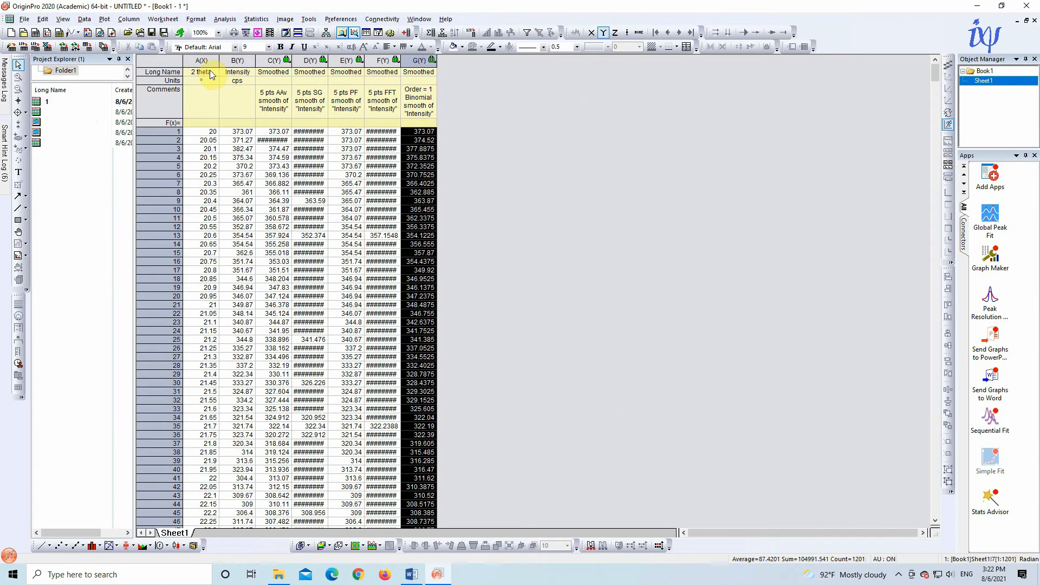
{"action": "left_click", "coordinate": [205, 62]}
{"action": "left_click_drag", "start_coordinate": [206, 63], "coordinate": [230, 67]}
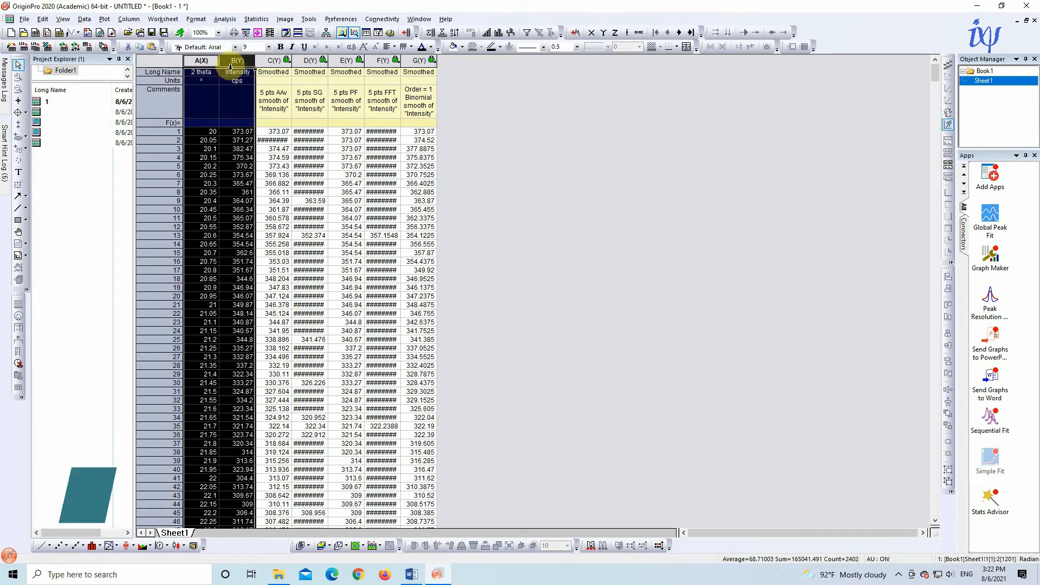
{"action": "double_click", "coordinate": [64, 142]}
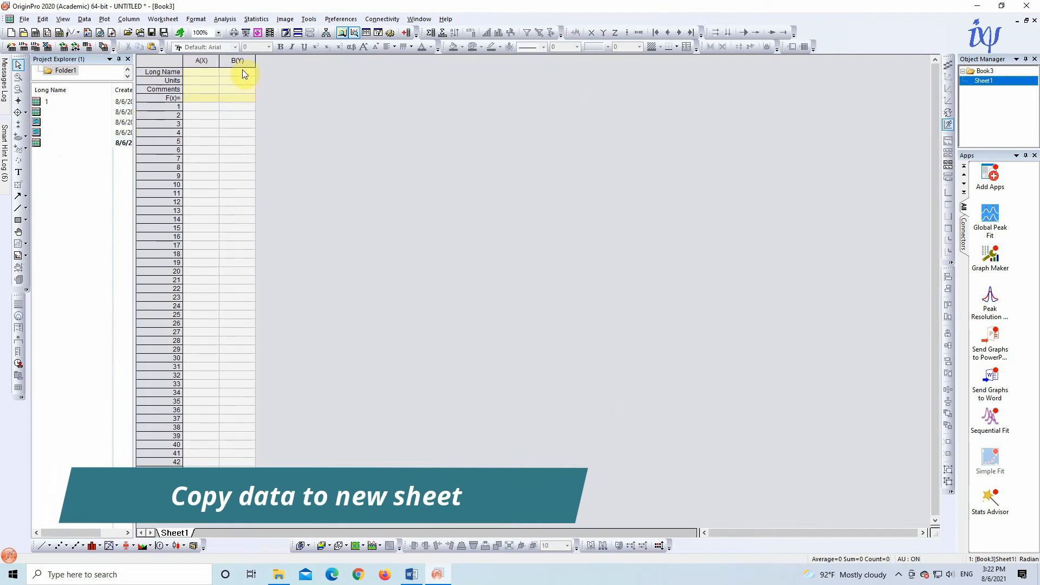
{"action": "left_click_drag", "start_coordinate": [209, 62], "coordinate": [234, 67]}
{"action": "key", "text": "ctrl+v"}
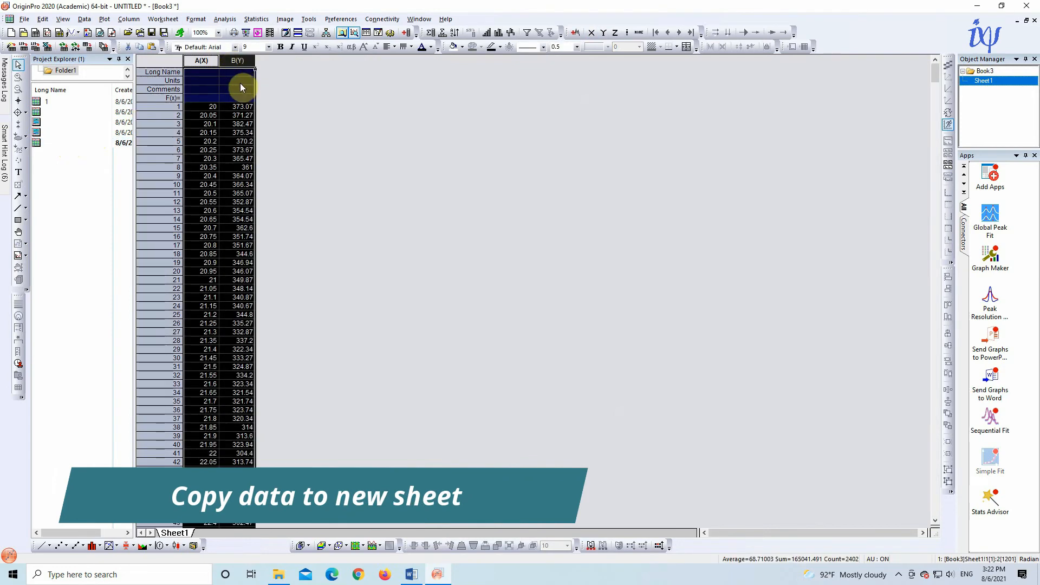
Step: Set column B's comment to Original and add two empty columns, C and D, to the new worksheet
{"action": "left_click", "coordinate": [244, 81]}
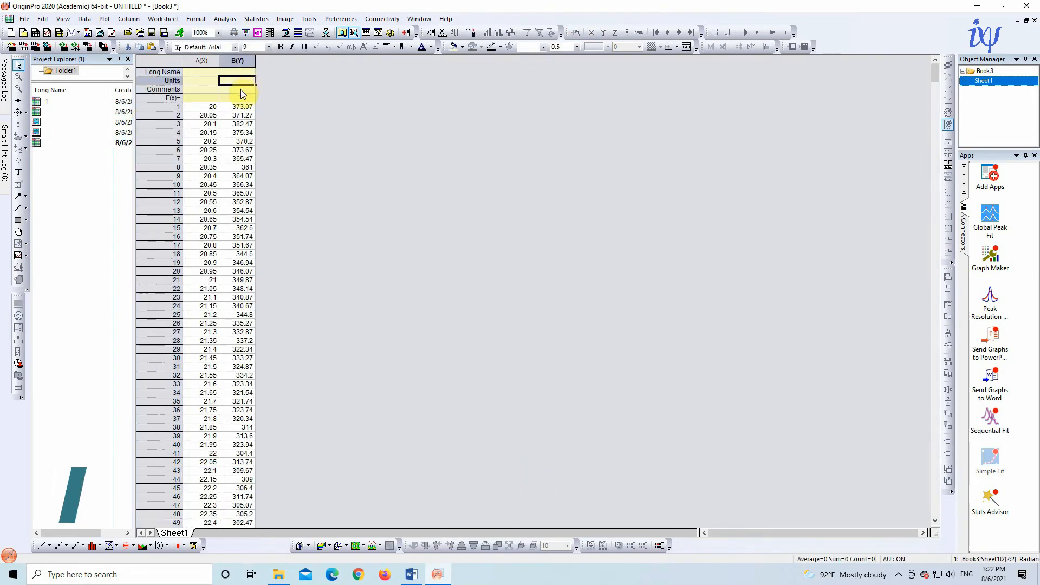
{"action": "left_click", "coordinate": [240, 89]}
{"action": "type", "text": "Original"}
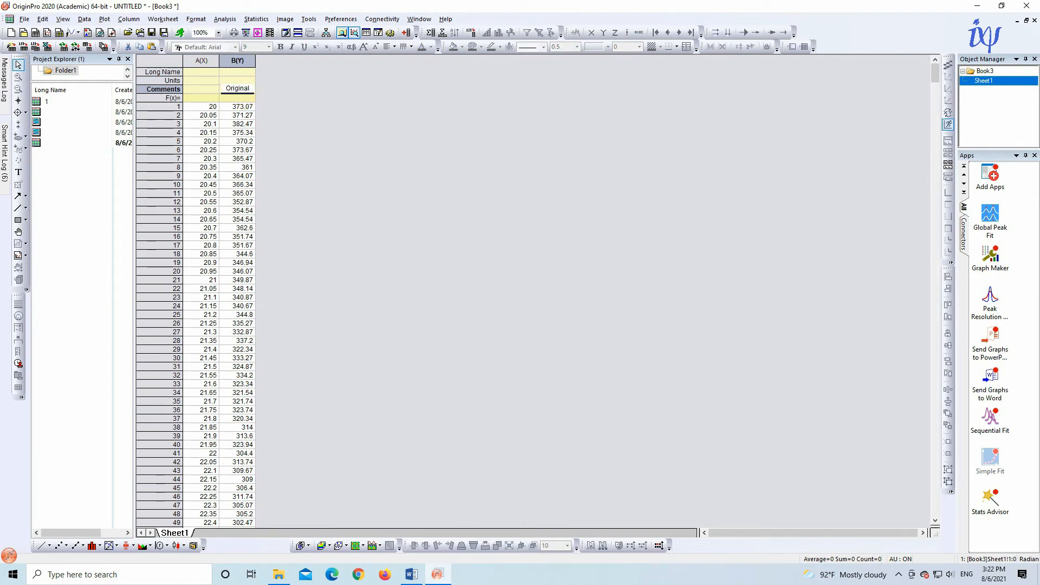
{"action": "left_click", "coordinate": [376, 116]}
{"action": "double_click", "coordinate": [406, 32]}
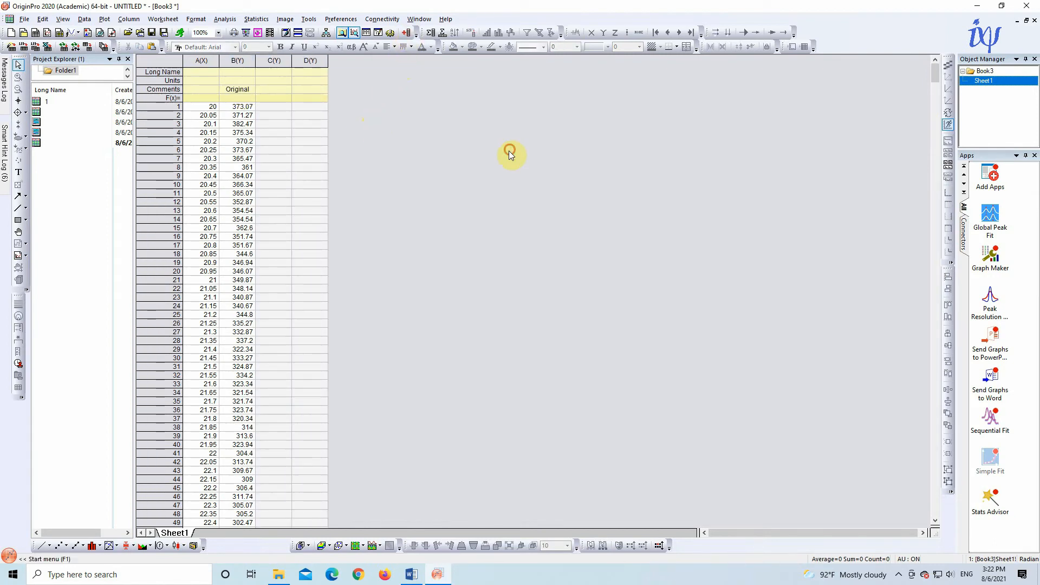
Step: Copy the 5 pts FFT smooth column from the 5-point workbook into column C of the new workbook and set its comment to 5-FT
{"action": "double_click", "coordinate": [51, 104]}
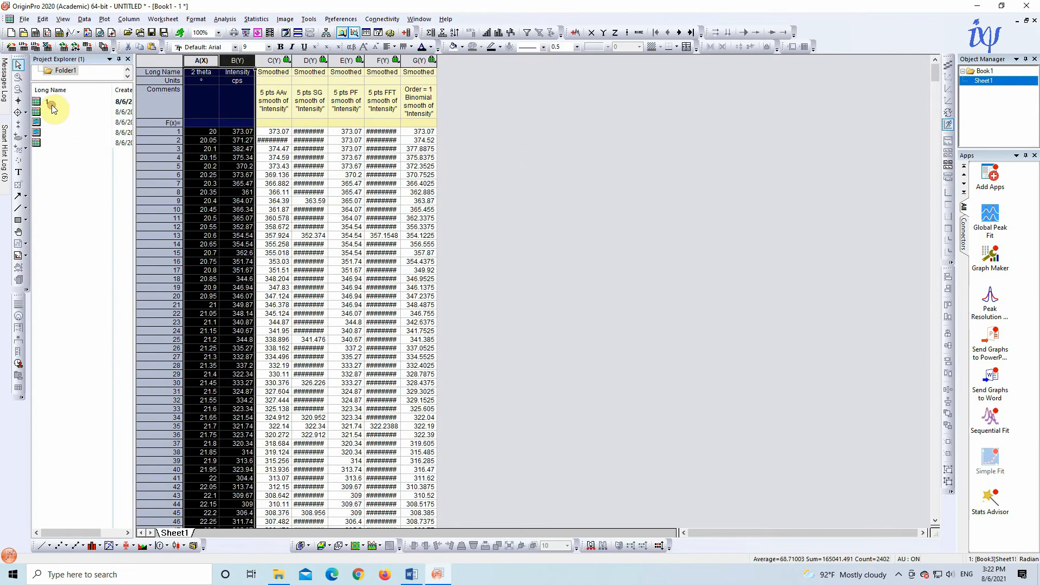
{"action": "left_click", "coordinate": [460, 99]}
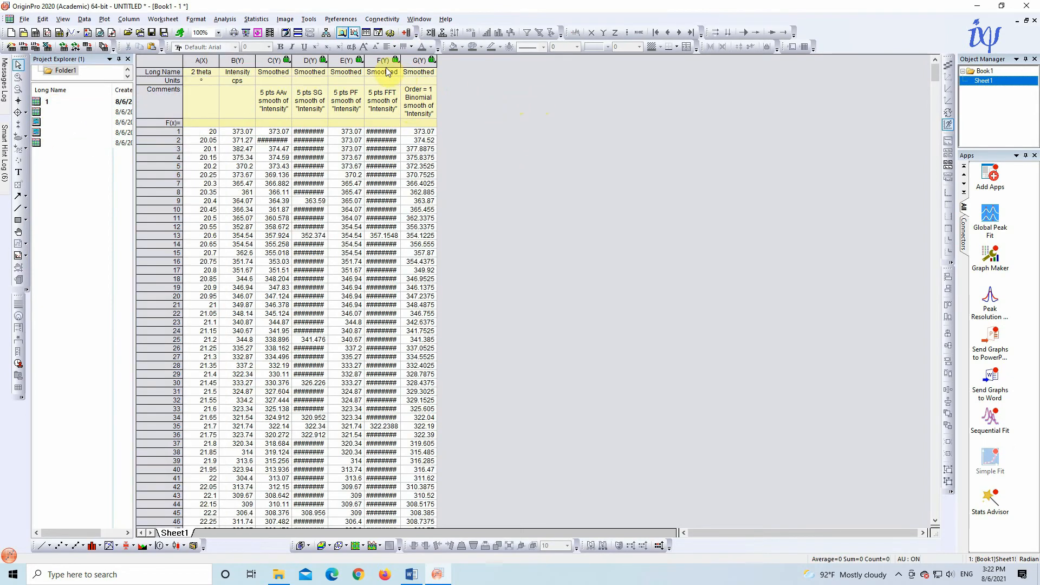
{"action": "left_click", "coordinate": [383, 61]}
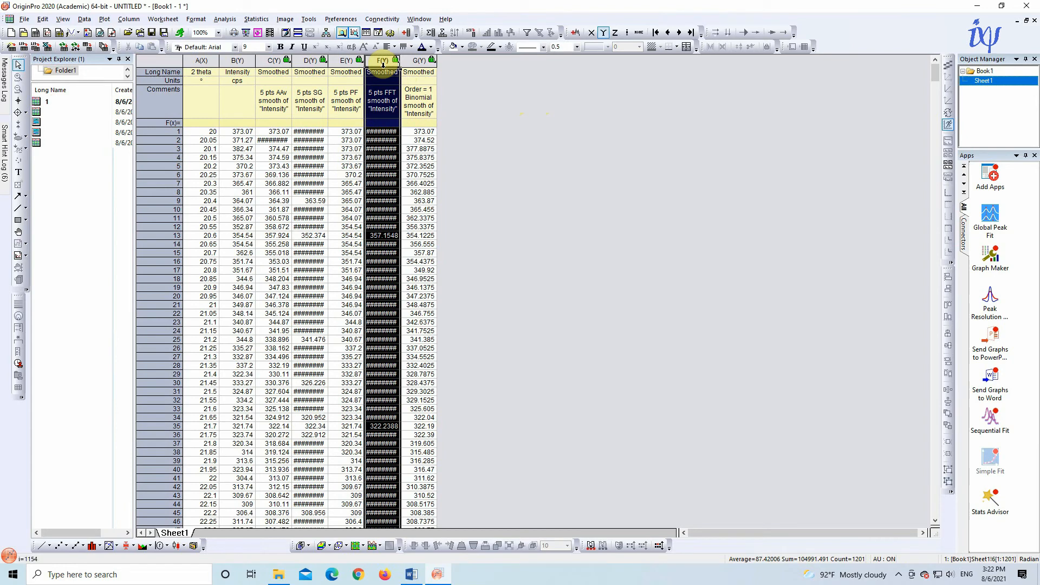
{"action": "double_click", "coordinate": [50, 143]}
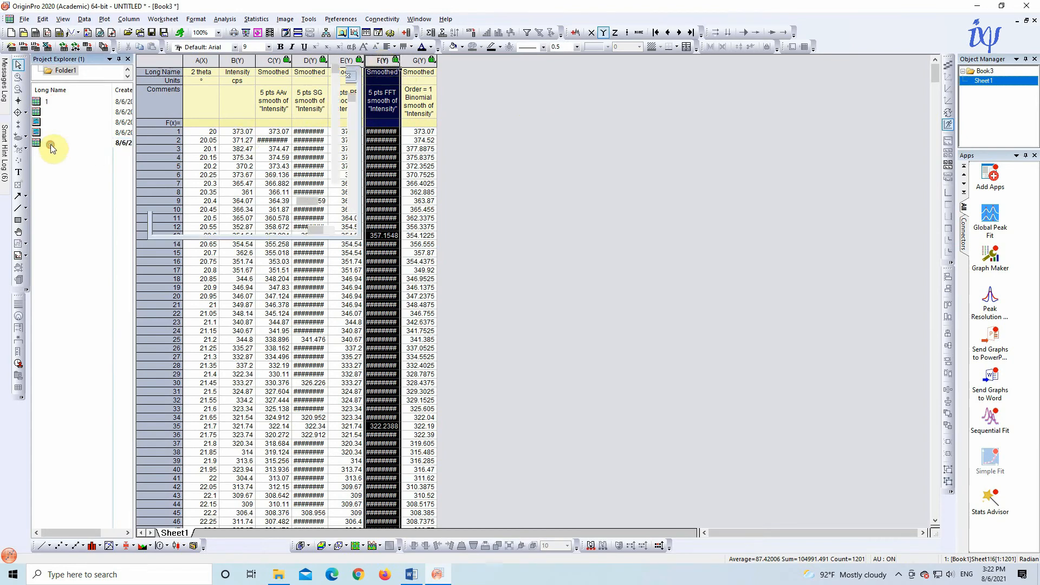
{"action": "left_click", "coordinate": [278, 61]}
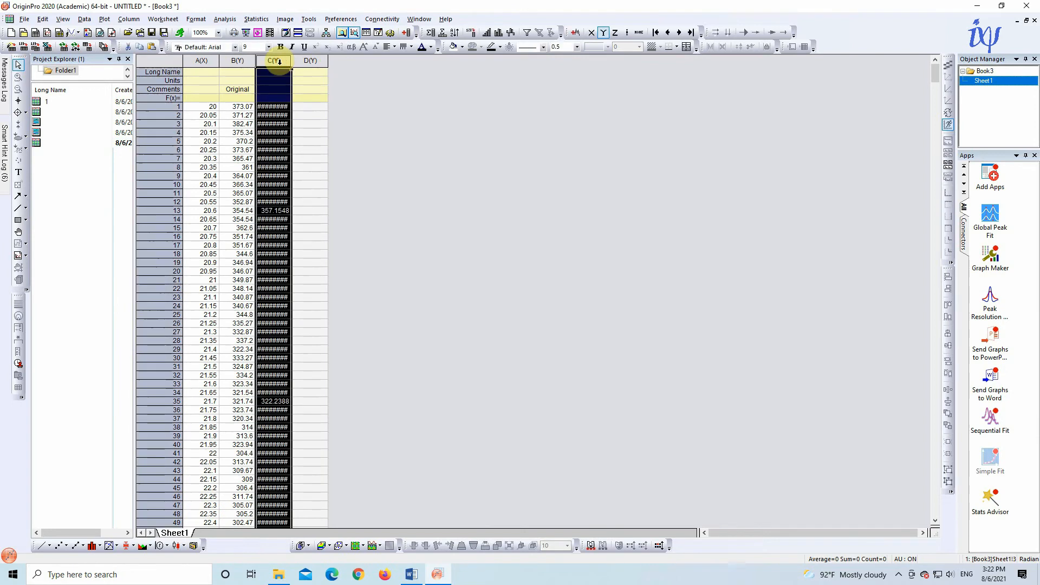
{"action": "left_click", "coordinate": [275, 88]}
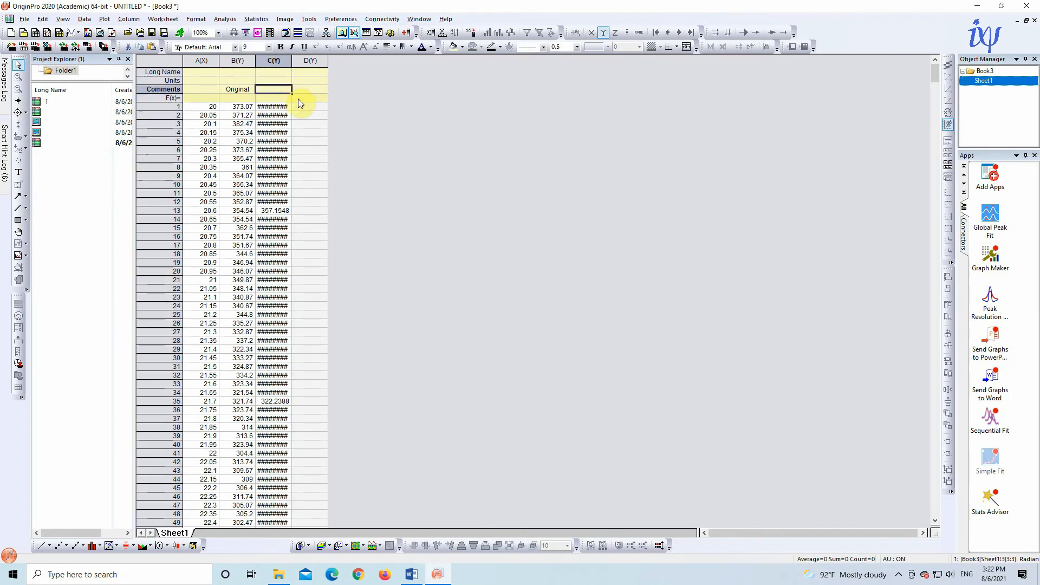
{"action": "type", "text": "5-FT"}
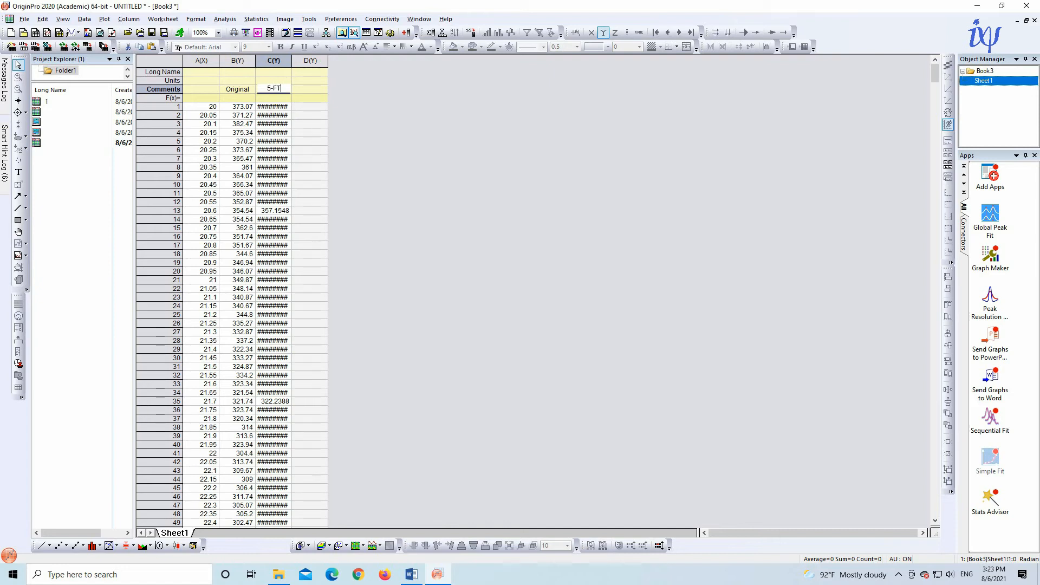
{"action": "left_click", "coordinate": [372, 150]}
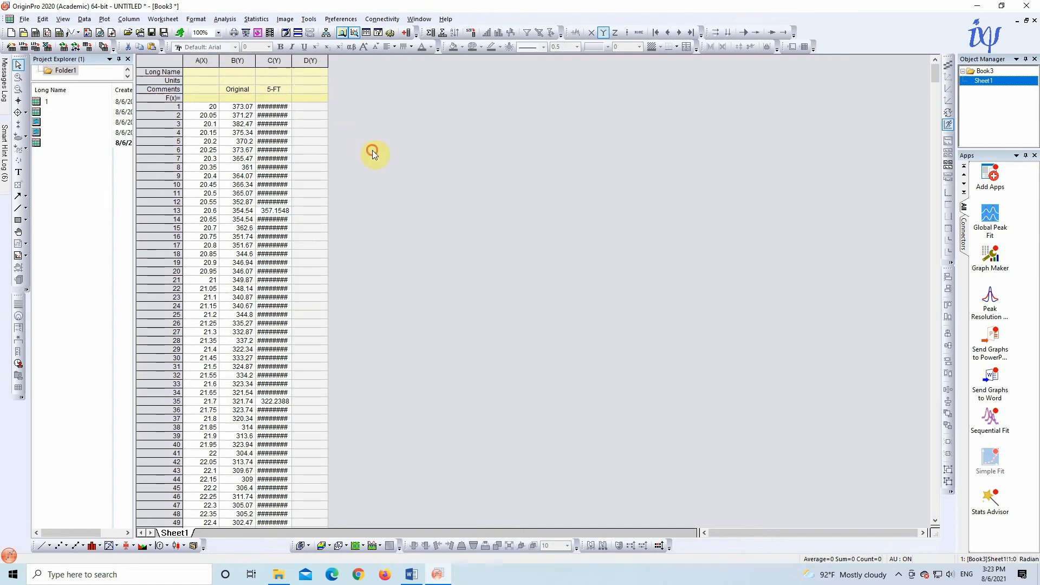
Step: Copy the 7 pts PF smooth column from Book2 into column D of the new workbook and set its comment to 7-PF
{"action": "left_click", "coordinate": [59, 108]}
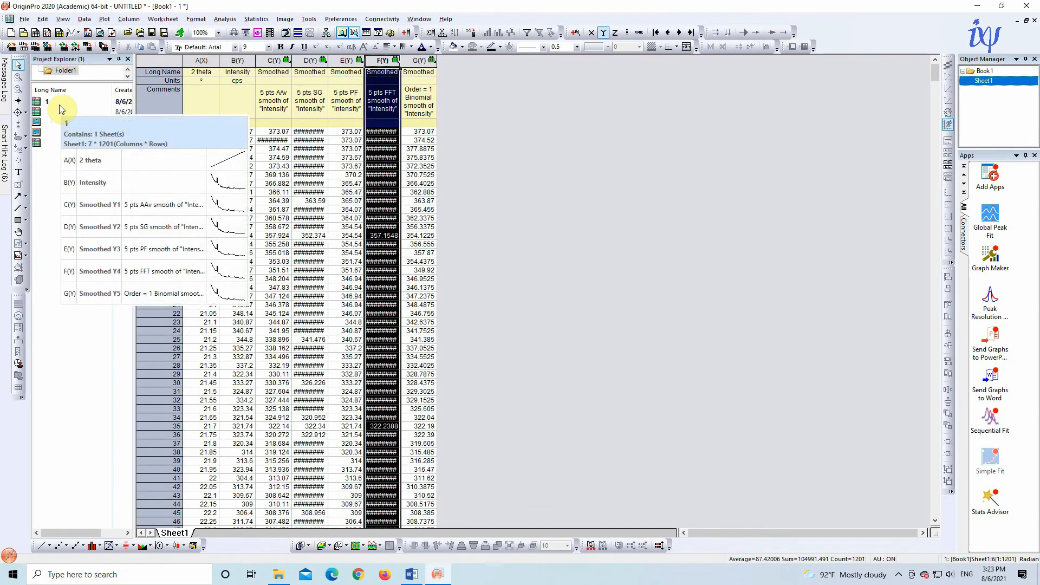
{"action": "mouse_move", "coordinate": [50, 145]}
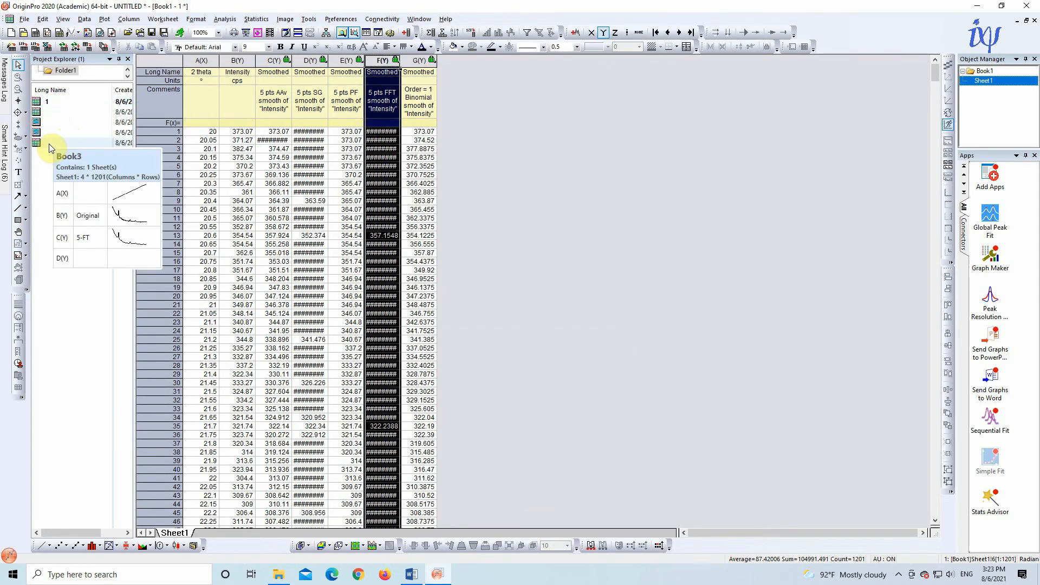
{"action": "left_click", "coordinate": [60, 113]}
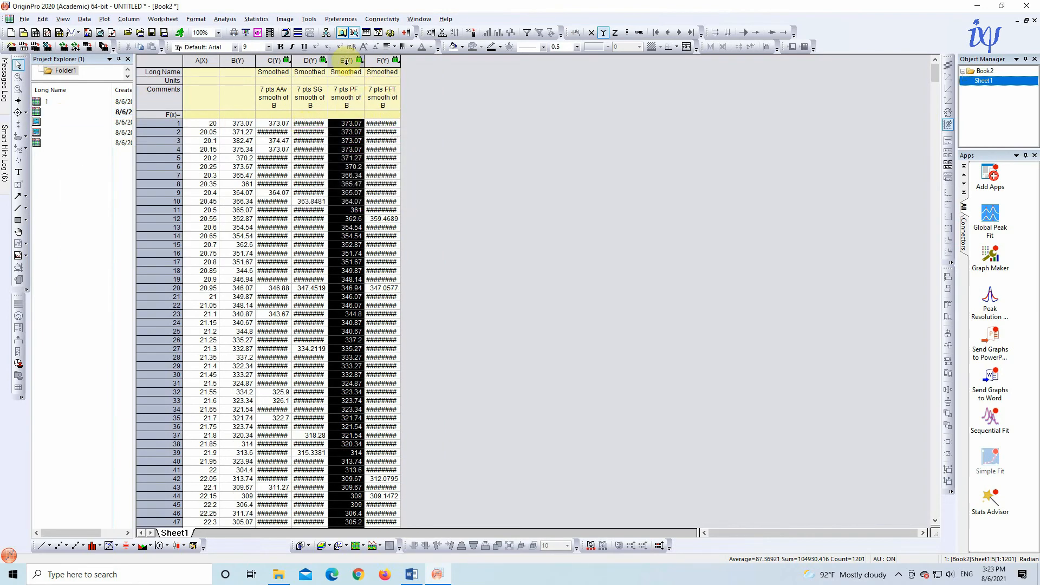
{"action": "double_click", "coordinate": [80, 132]}
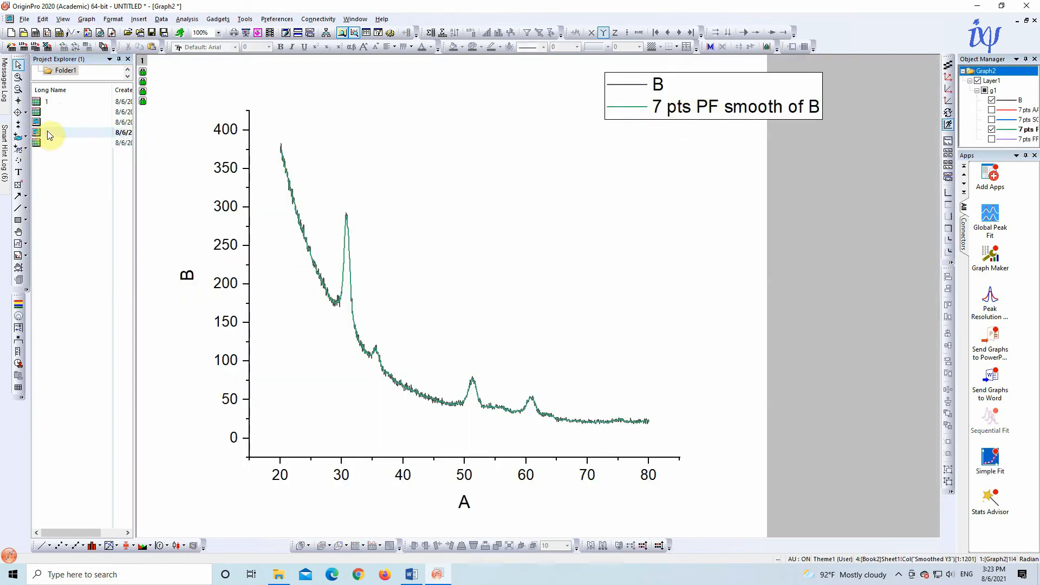
{"action": "double_click", "coordinate": [50, 111]}
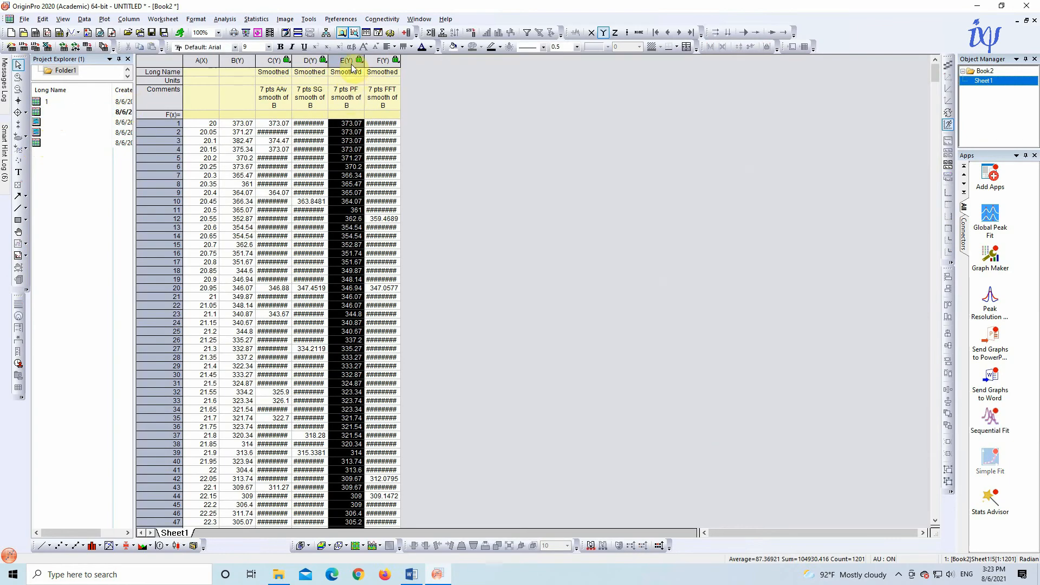
{"action": "left_click", "coordinate": [349, 62]}
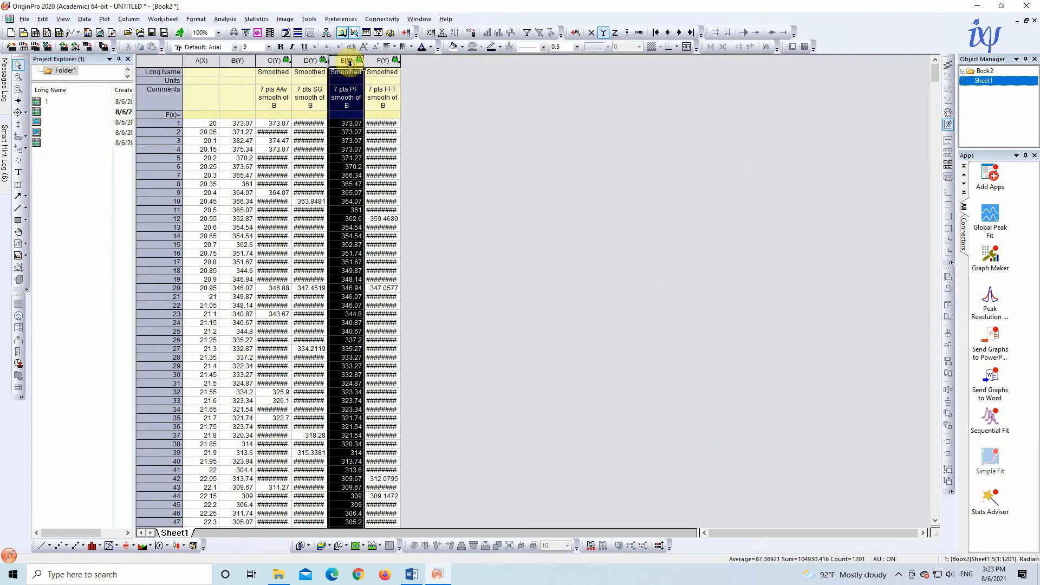
{"action": "double_click", "coordinate": [41, 143]}
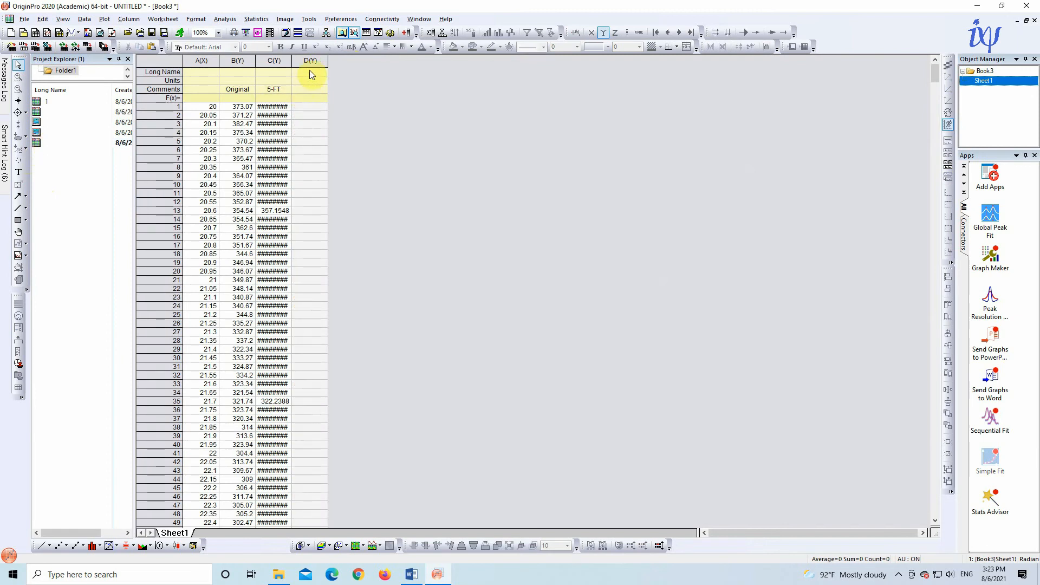
{"action": "left_click", "coordinate": [310, 61]}
{"action": "key", "text": "ctrl+v"}
{"action": "left_click", "coordinate": [315, 88]}
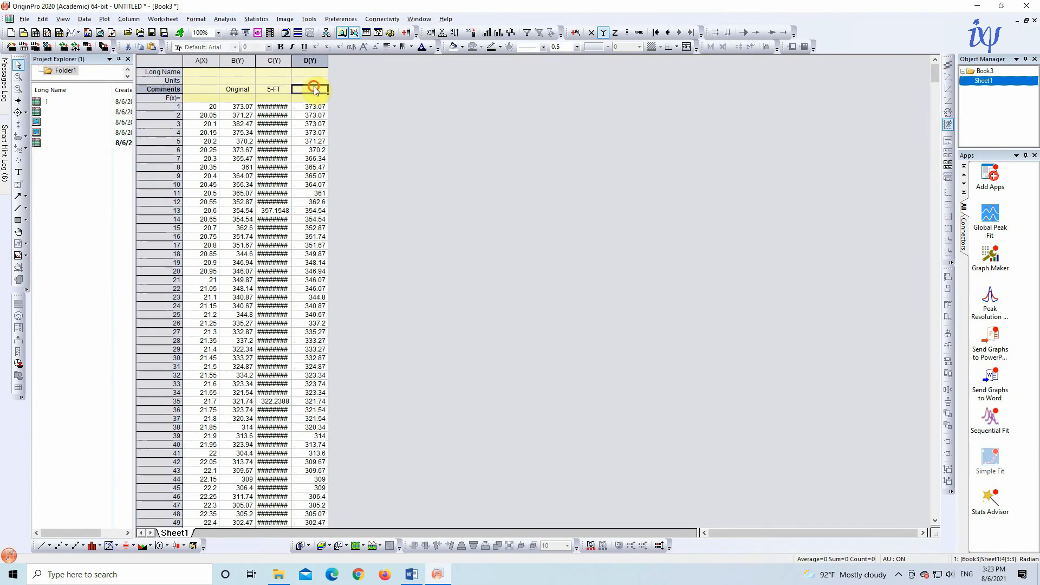
{"action": "type", "text": "7-PF"}
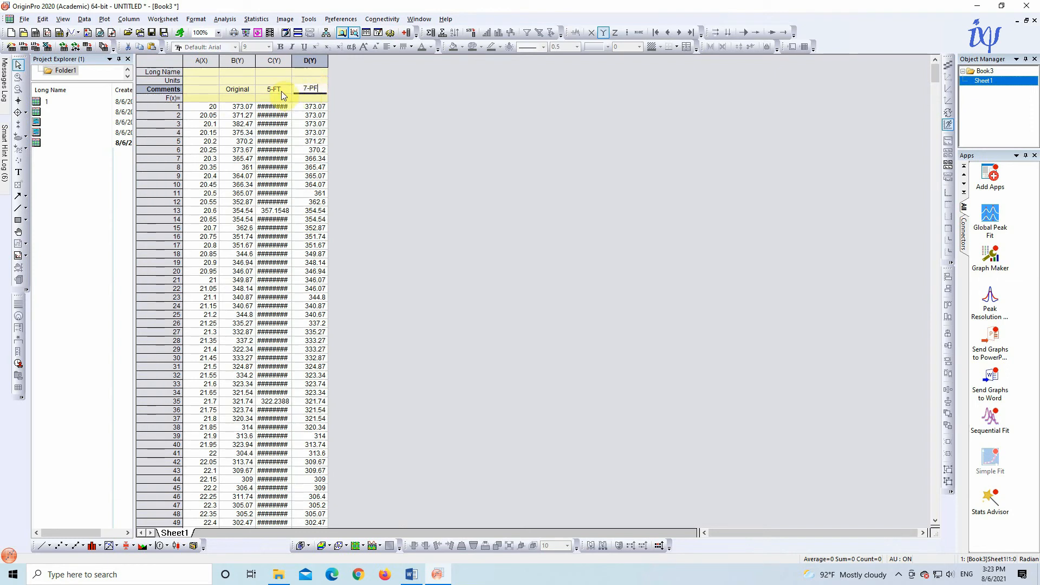
Step: Correct column C's comment to 5-FFT and check the method name against the legend of the 5-point graph
{"action": "left_click", "coordinate": [279, 90]}
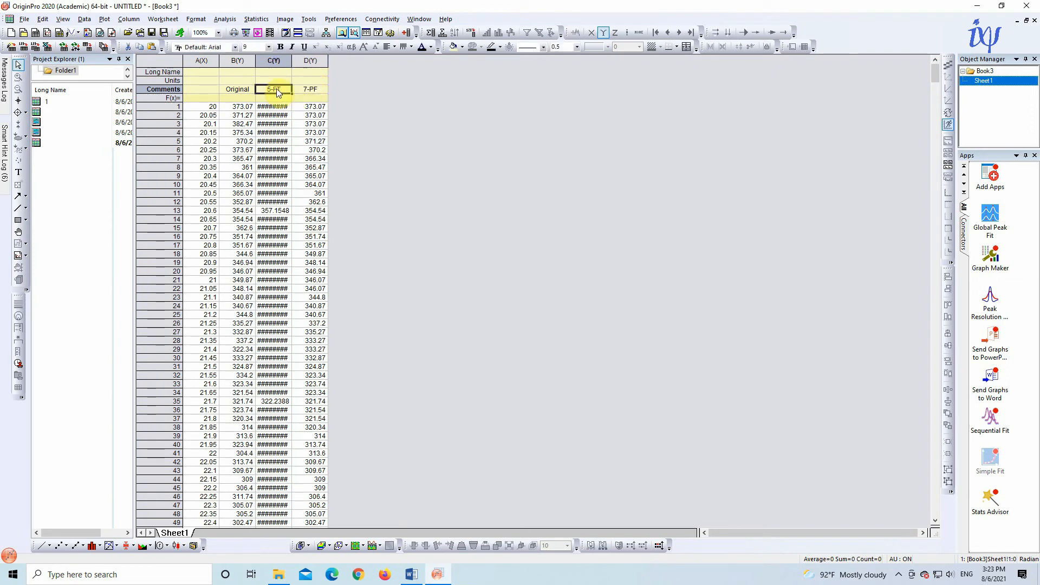
{"action": "type", "text": "F"}
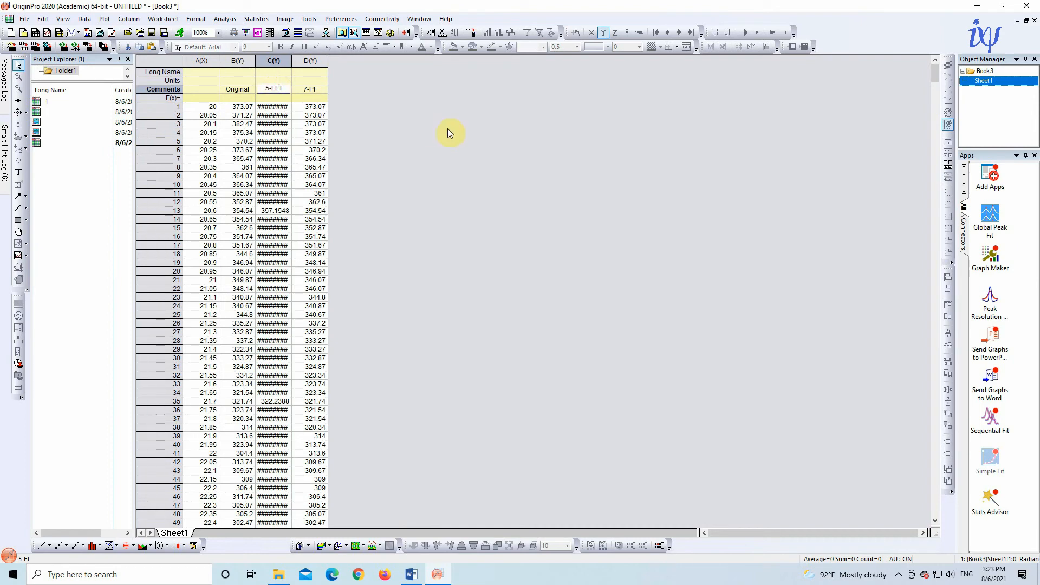
{"action": "left_click", "coordinate": [447, 129]}
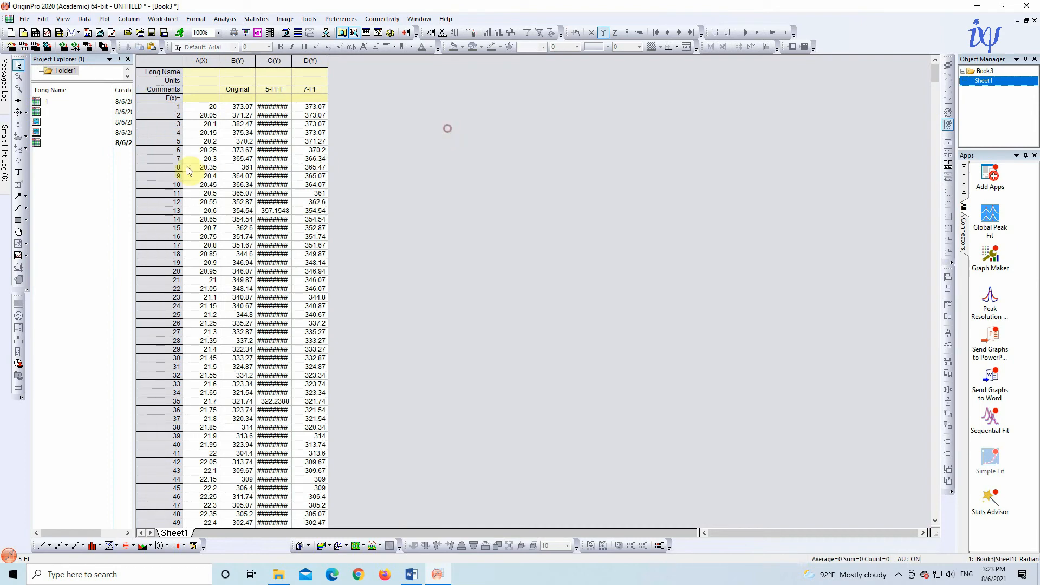
{"action": "double_click", "coordinate": [60, 123]}
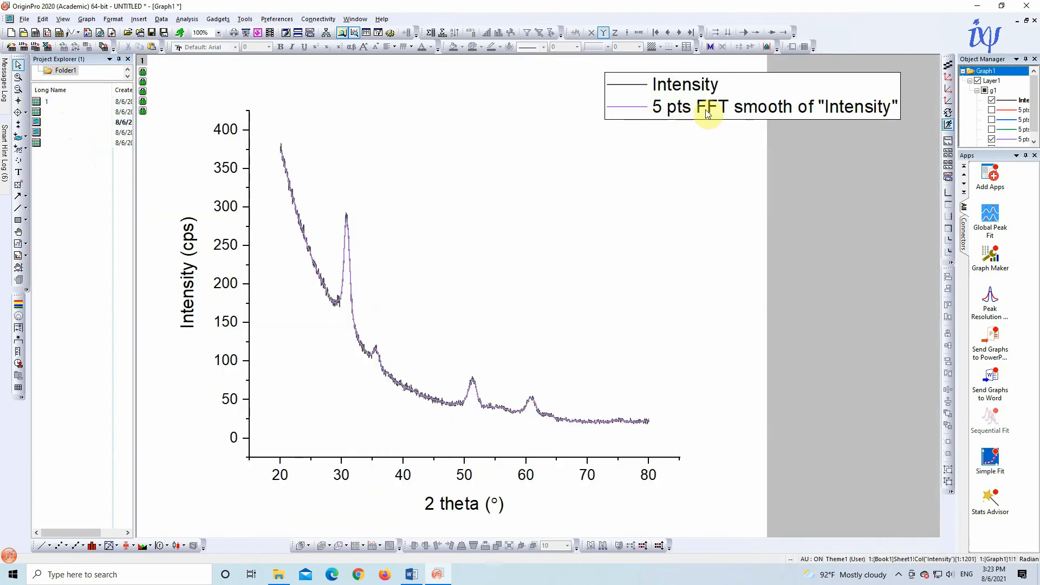
Step: Plot the Original, 5-FFT and 7-PF columns of the new workbook against column A in one line graph
{"action": "double_click", "coordinate": [77, 142]}
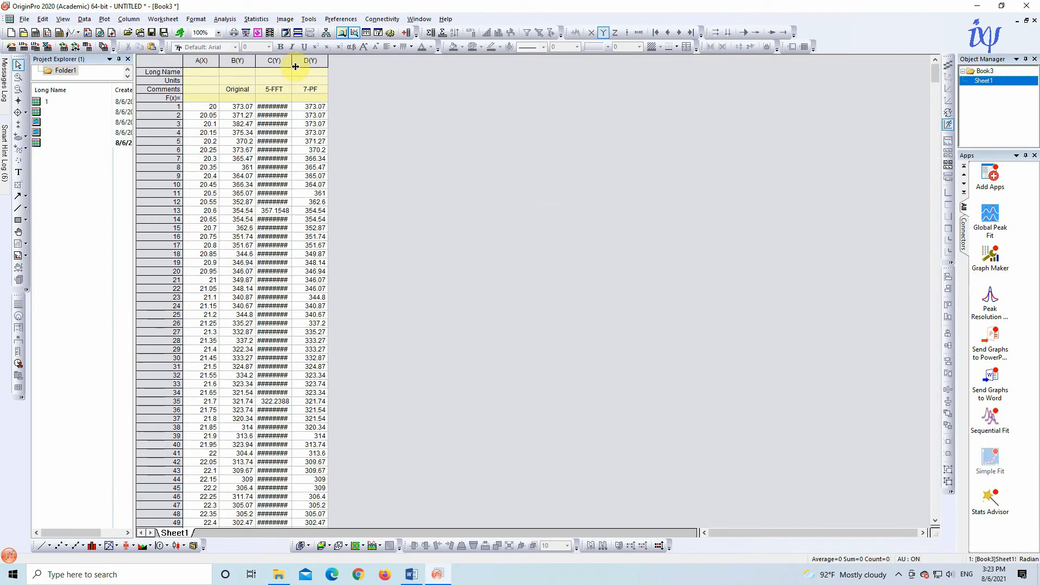
{"action": "left_click_drag", "start_coordinate": [198, 62], "coordinate": [325, 65]}
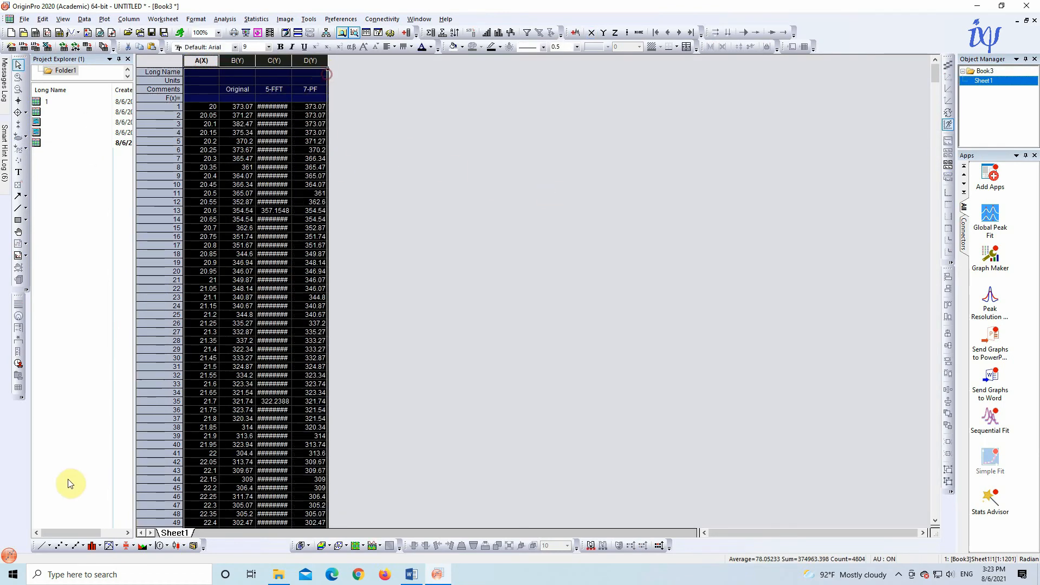
{"action": "left_click", "coordinate": [48, 543]}
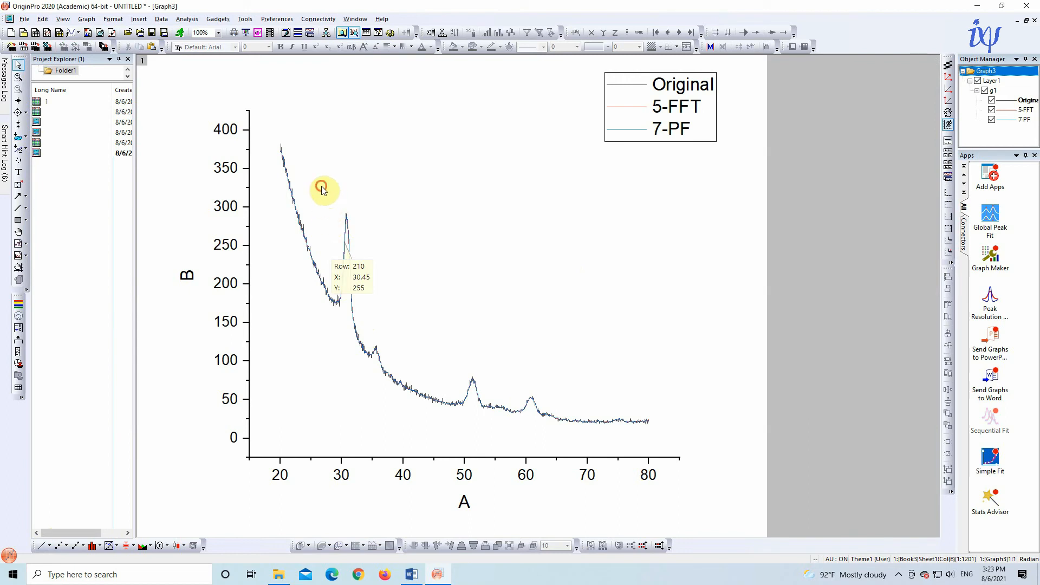
Step: Zoom in to about 28–34 on the A axis around the tallest peak to compare 5-FFT and 7-PF with Original
{"action": "left_click_drag", "start_coordinate": [320, 186], "coordinate": [383, 390]}
{"action": "left_click", "coordinate": [18, 77]}
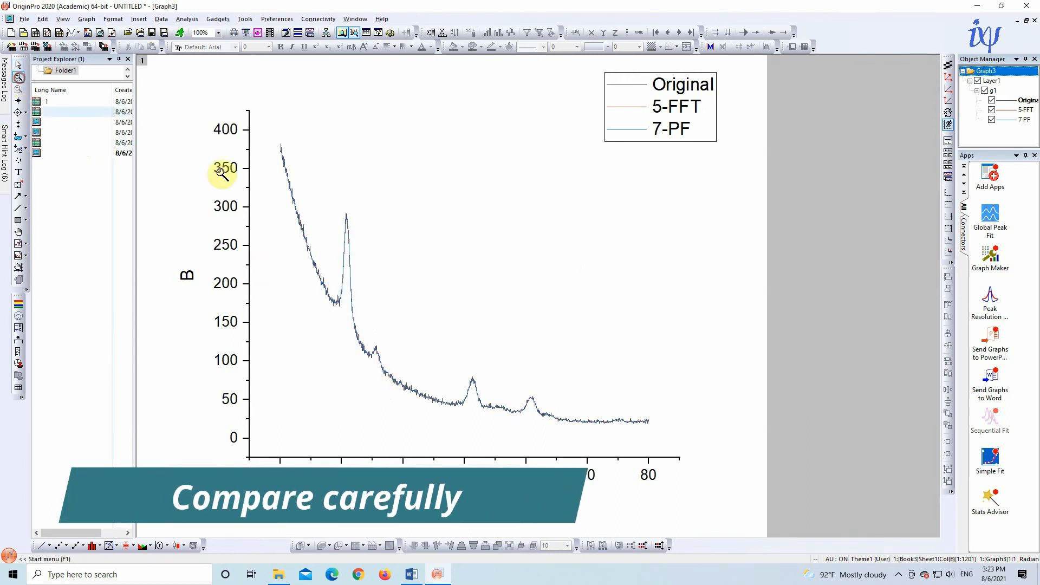
{"action": "left_click_drag", "start_coordinate": [327, 195], "coordinate": [367, 345]}
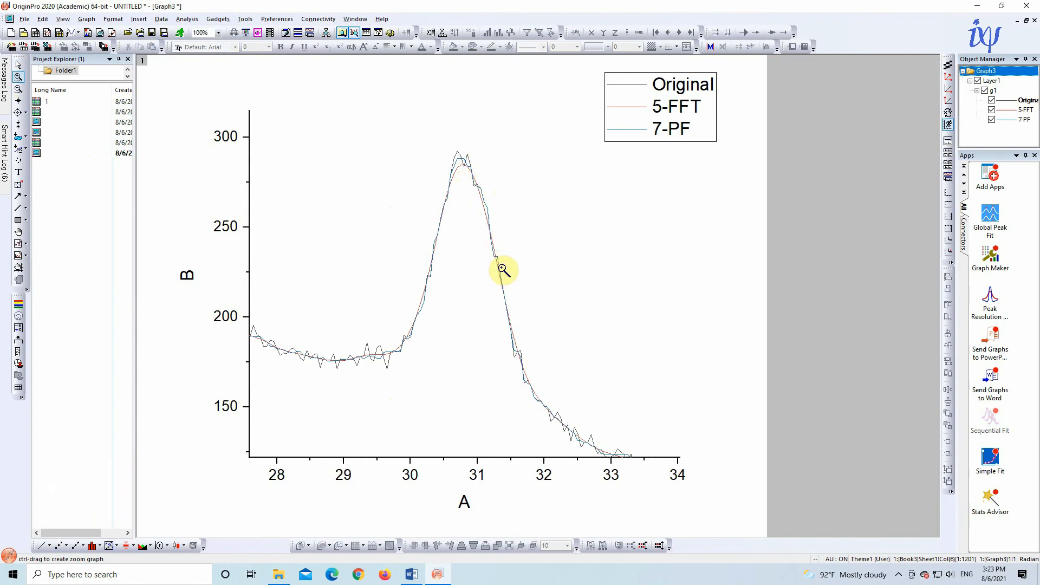
Step: Compare the three curves around the smaller peaks, at about 36–69 on the A axis, and rescale the graph to its full range
{"action": "left_click", "coordinate": [18, 65]}
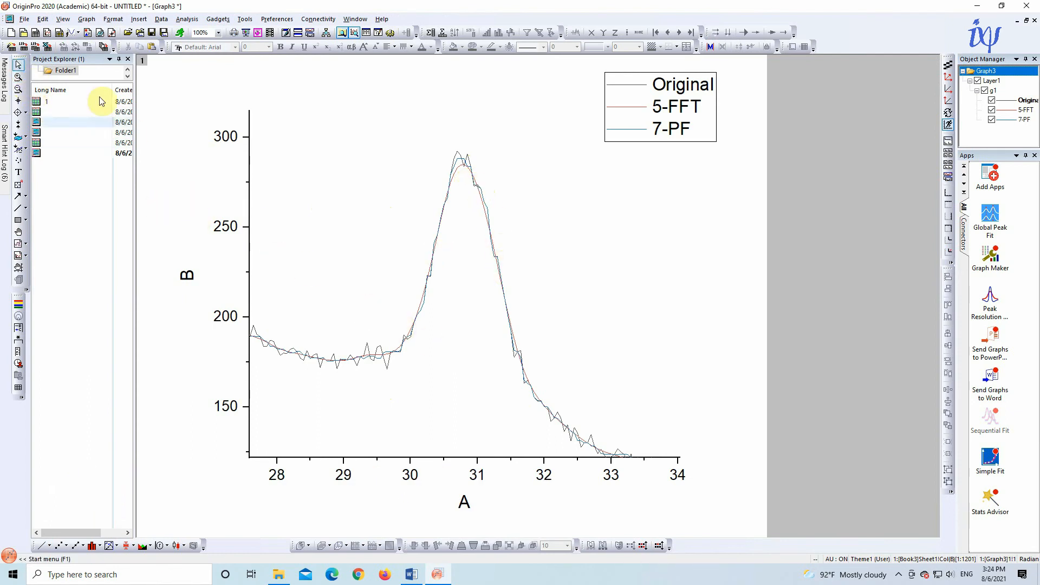
{"action": "left_click", "coordinate": [949, 82]}
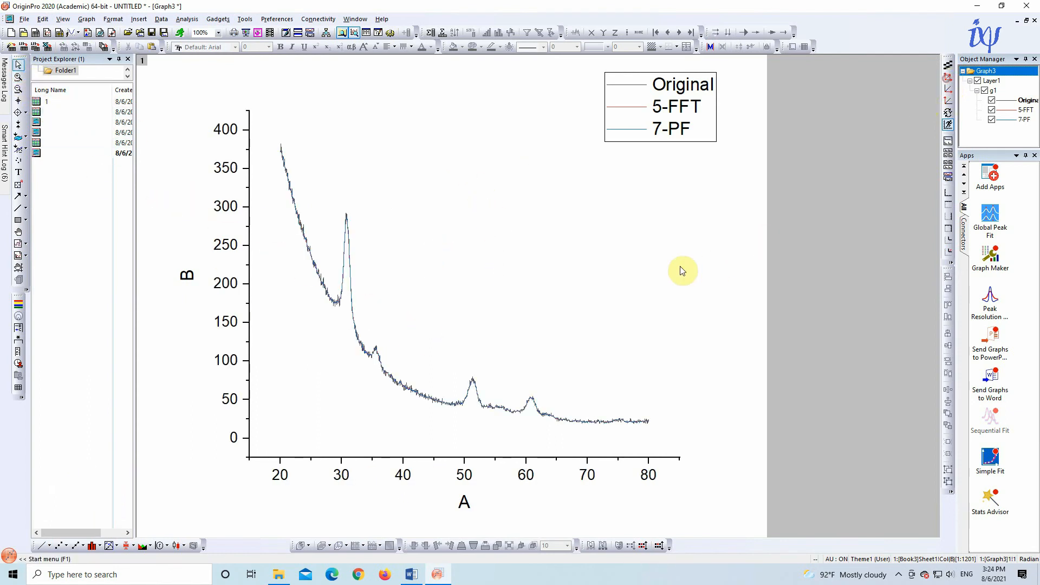
{"action": "left_click", "coordinate": [18, 77]}
{"action": "left_click_drag", "start_coordinate": [351, 332], "coordinate": [570, 437]}
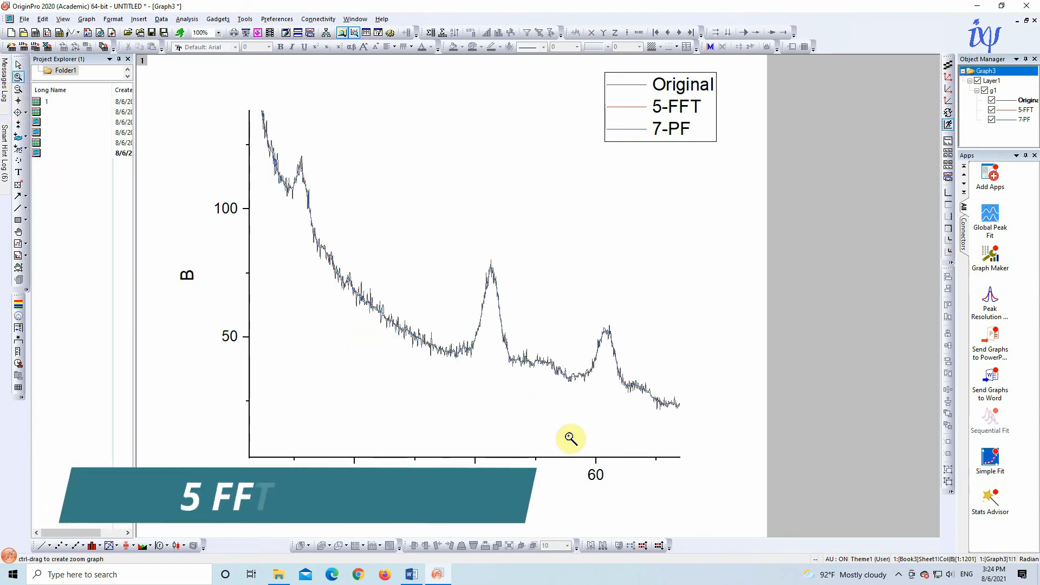
{"action": "left_click_drag", "start_coordinate": [307, 238], "coordinate": [699, 426]}
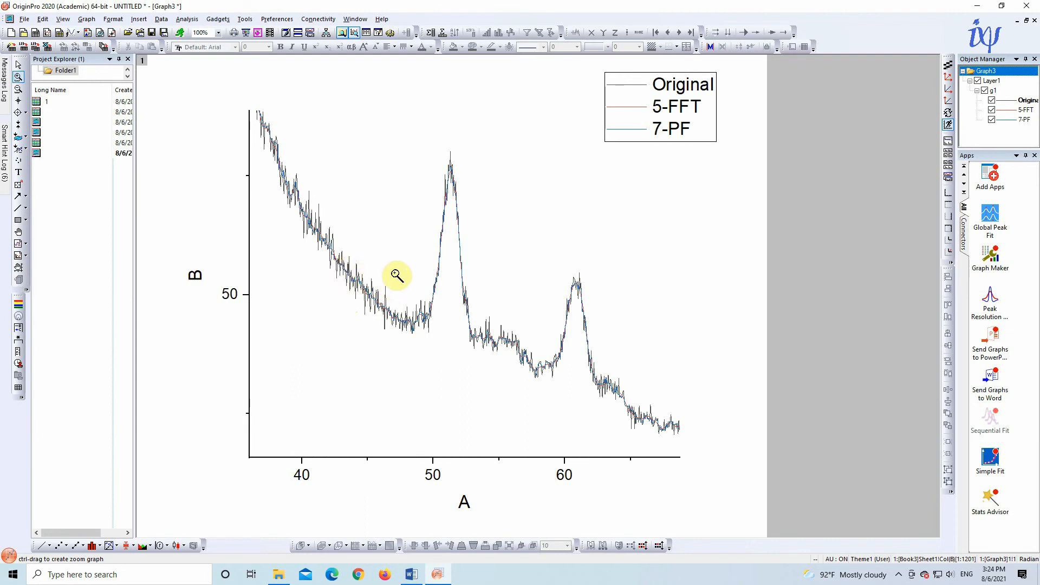
{"action": "left_click", "coordinate": [950, 79]}
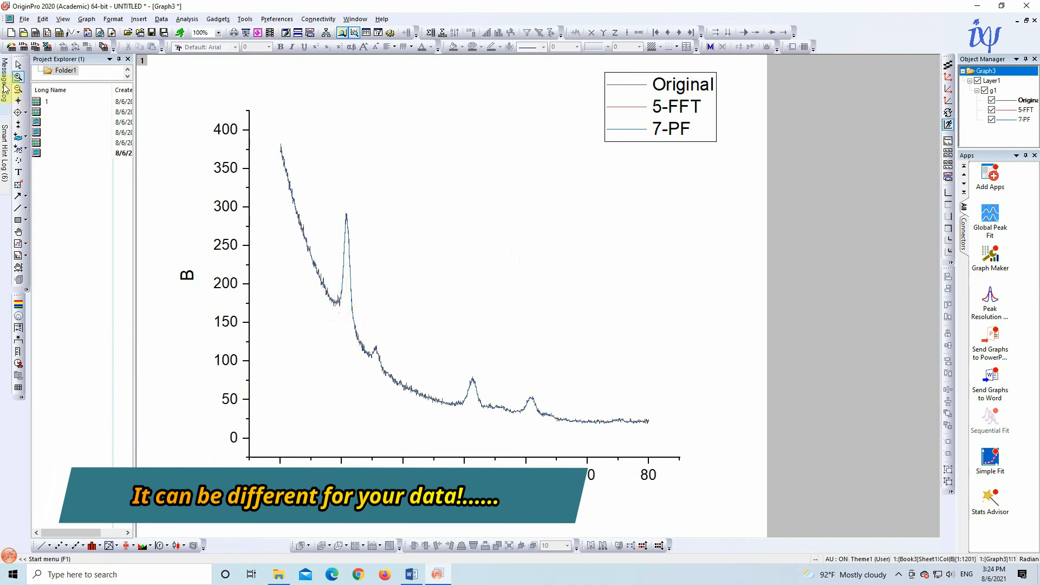
Step: Hide the 7-PF curve (column D) in the plot details so the graph shows only Original and 5-FFT
{"action": "left_click", "coordinate": [18, 65]}
{"action": "left_click", "coordinate": [337, 306]}
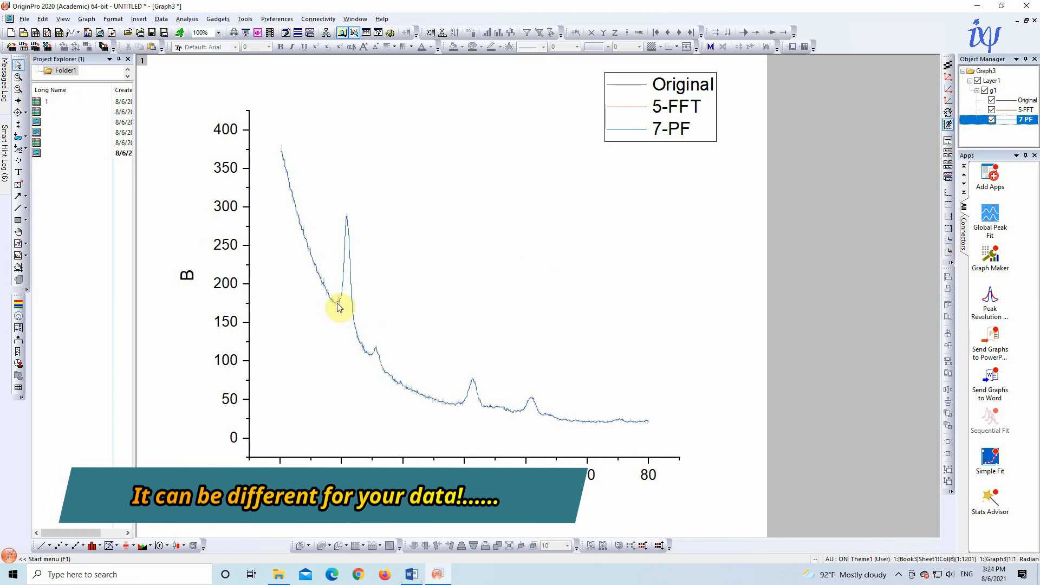
{"action": "double_click", "coordinate": [337, 306]}
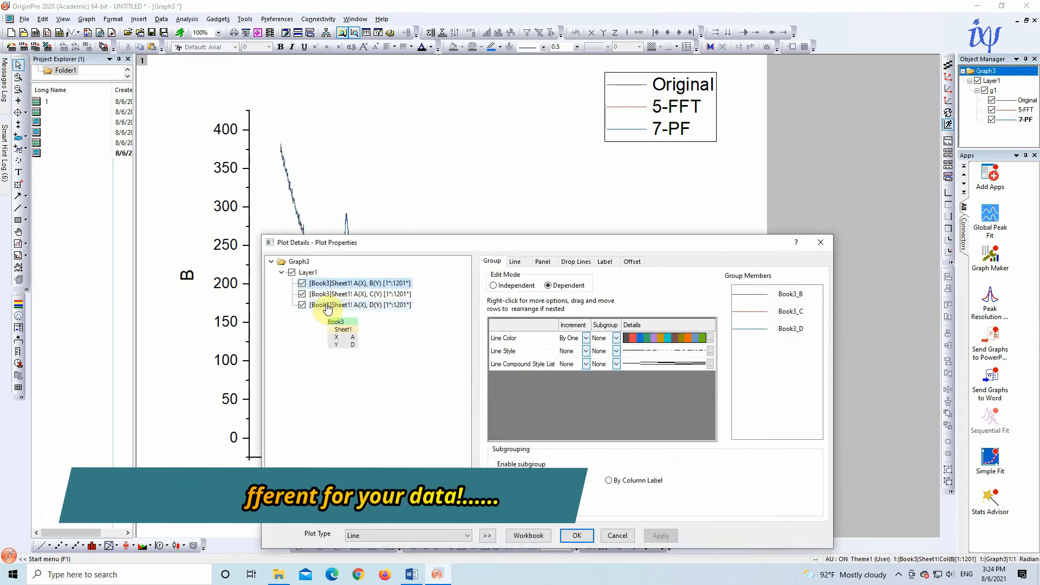
{"action": "left_click", "coordinate": [302, 305]}
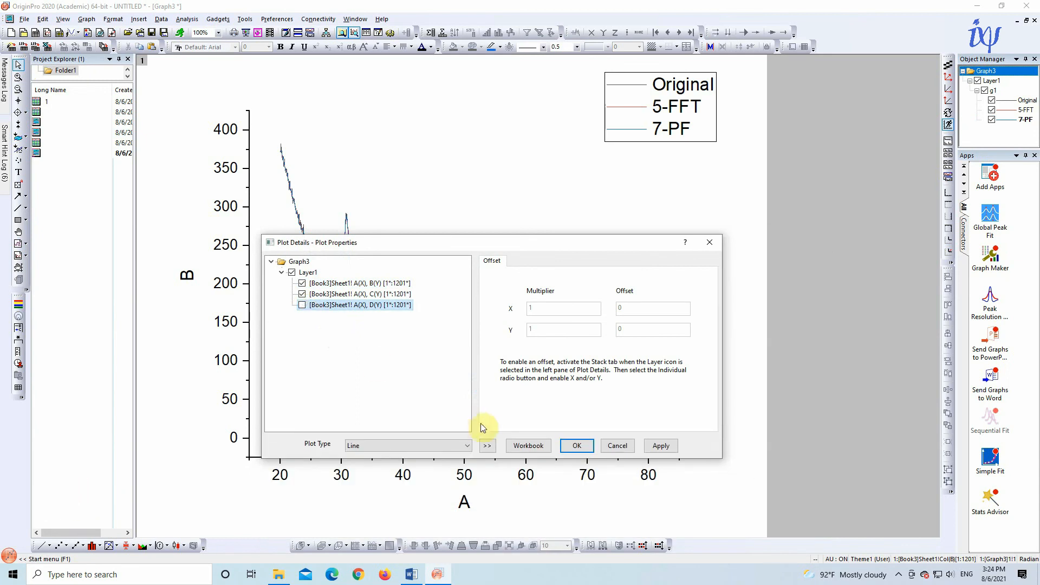
{"action": "left_click", "coordinate": [573, 446]}
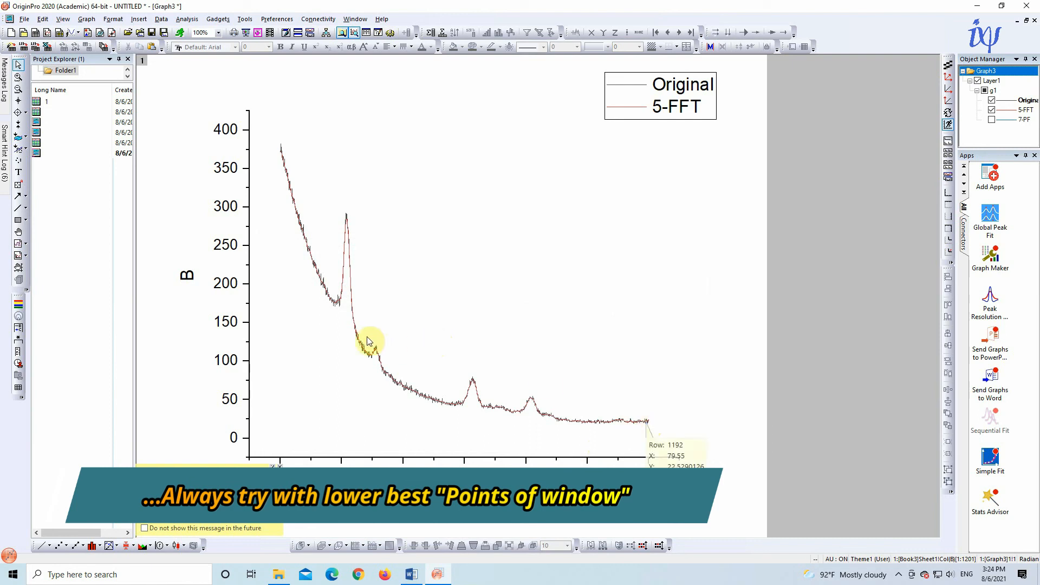
{"action": "mouse_move", "coordinate": [361, 346]}
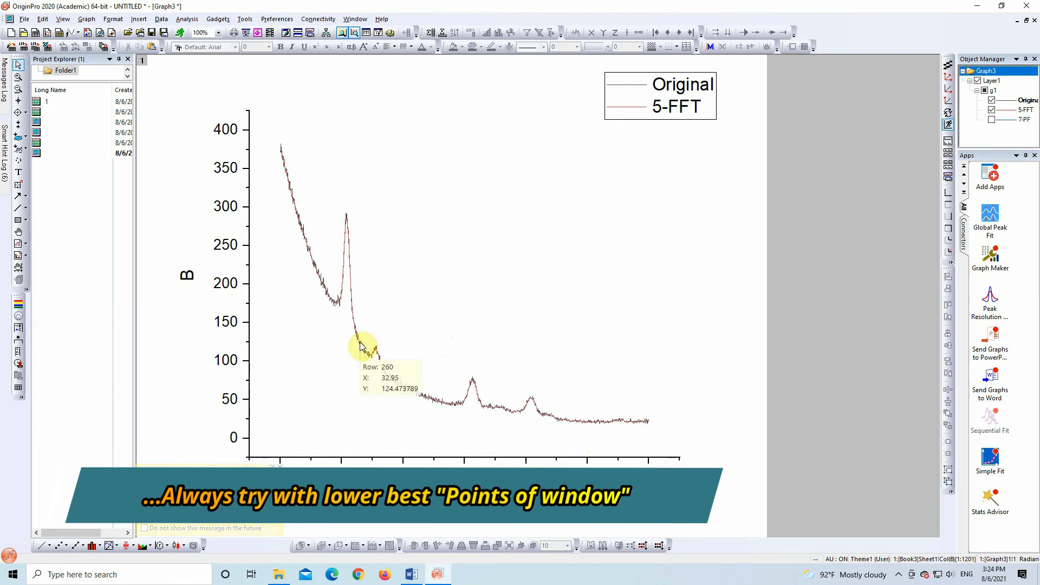